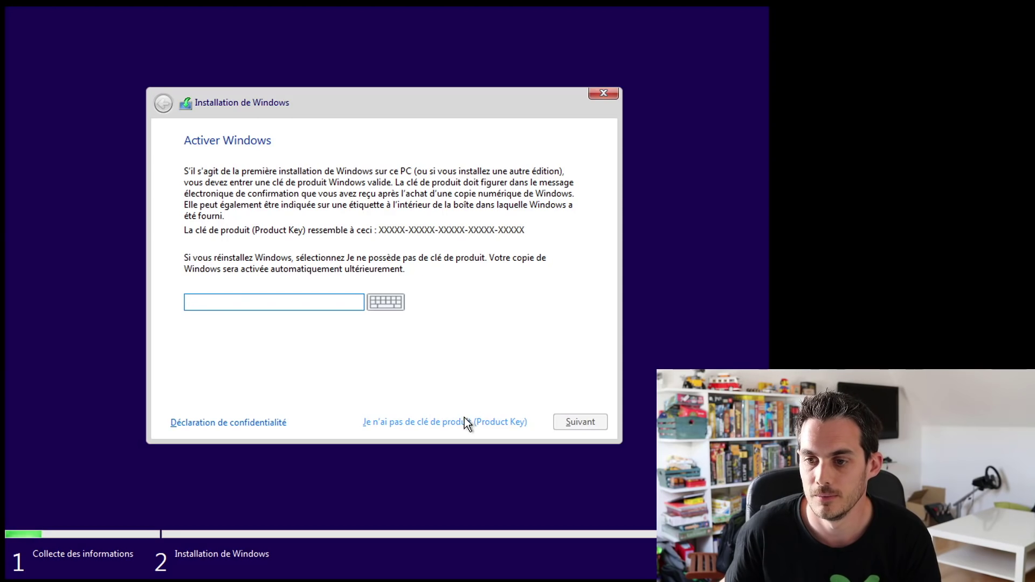
Skip entering a product key and choose Windows 10 Pro as the operating system to install.
click(438, 422)
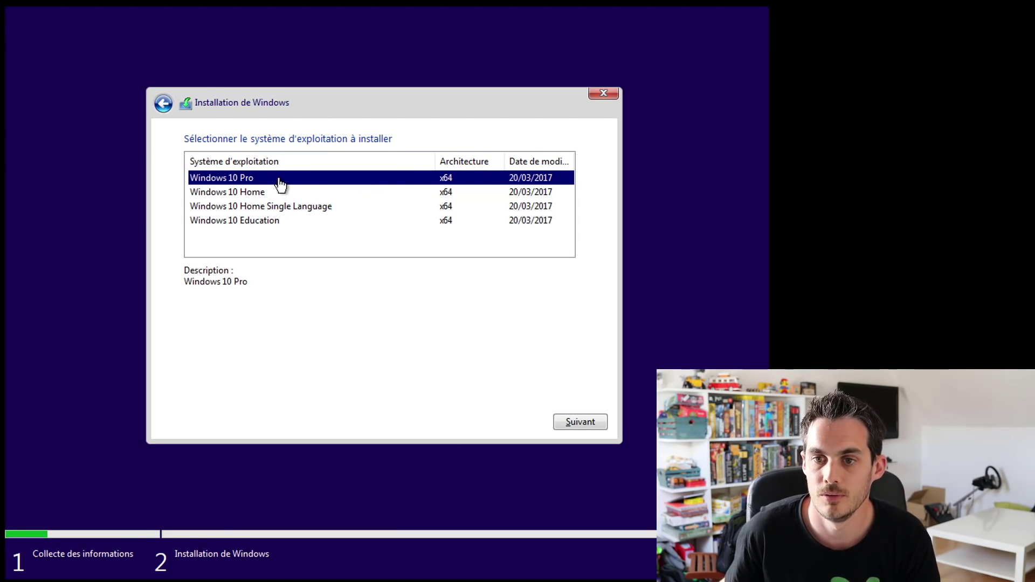
click(576, 422)
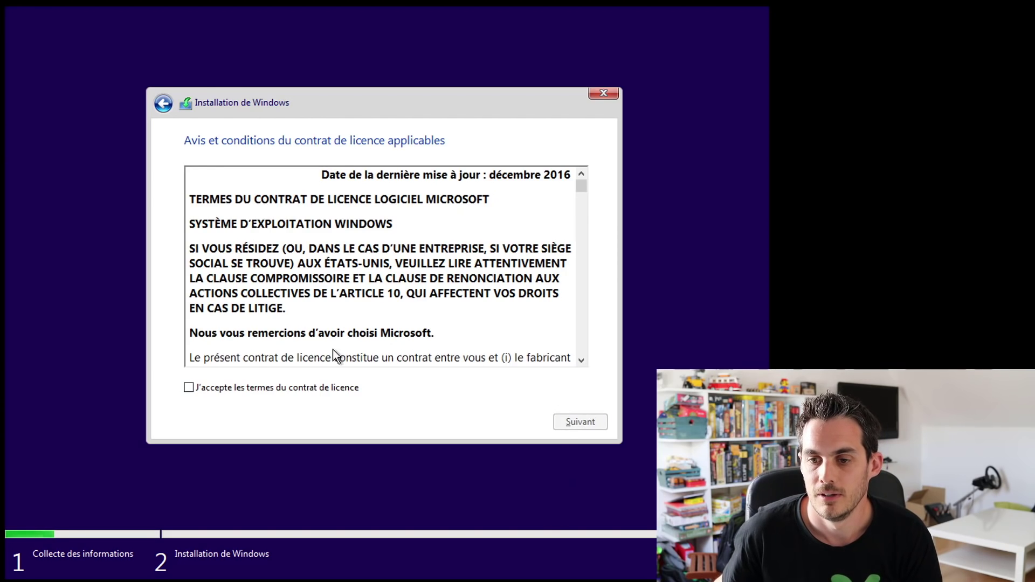
Accept the licence terms and start a custom installation on the unallocated space of Lecteur 0.
click(306, 389)
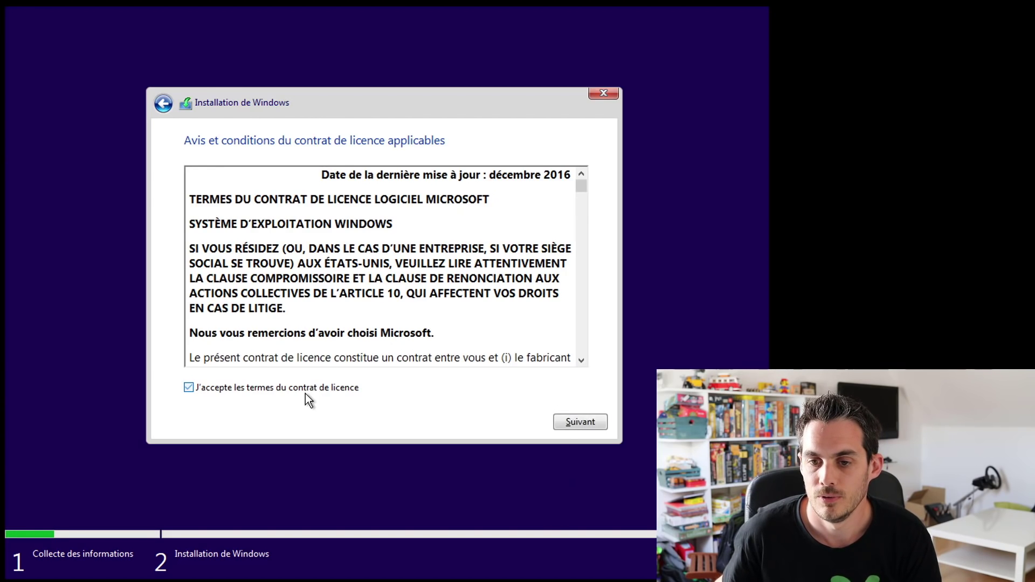
click(578, 426)
click(331, 284)
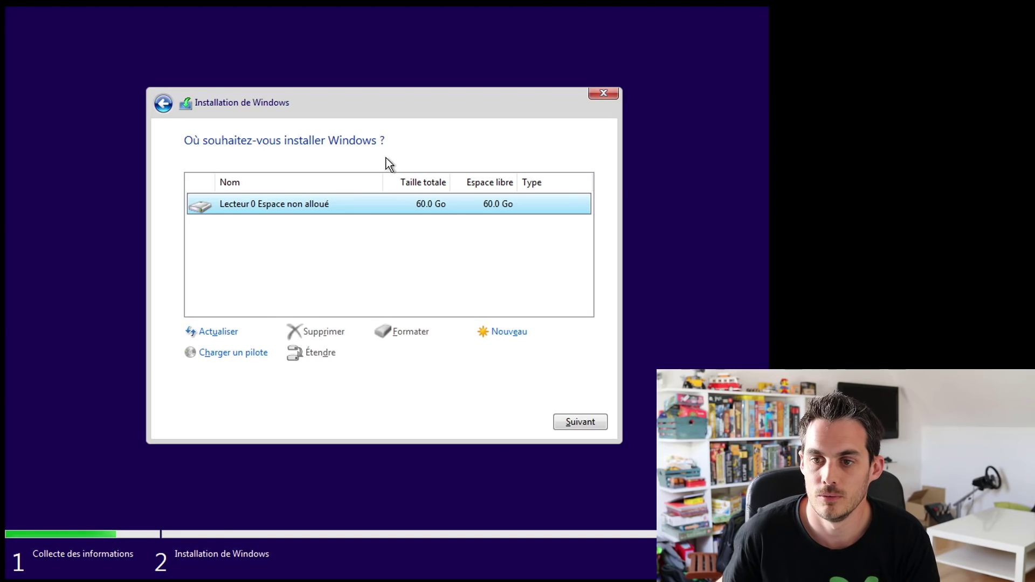
click(572, 422)
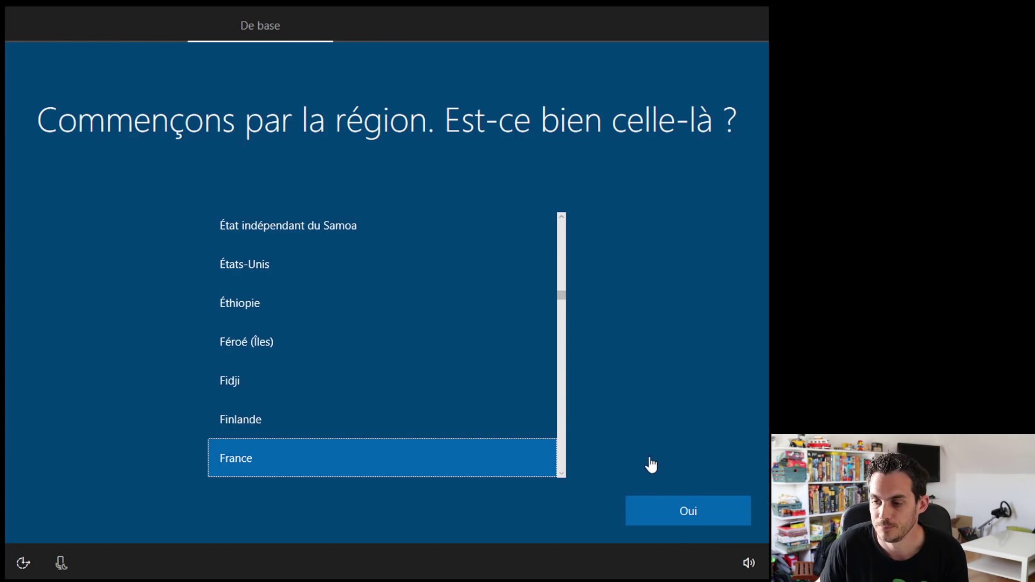
Set the region to France with the Français keyboard layout, without adding a second layout.
click(651, 509)
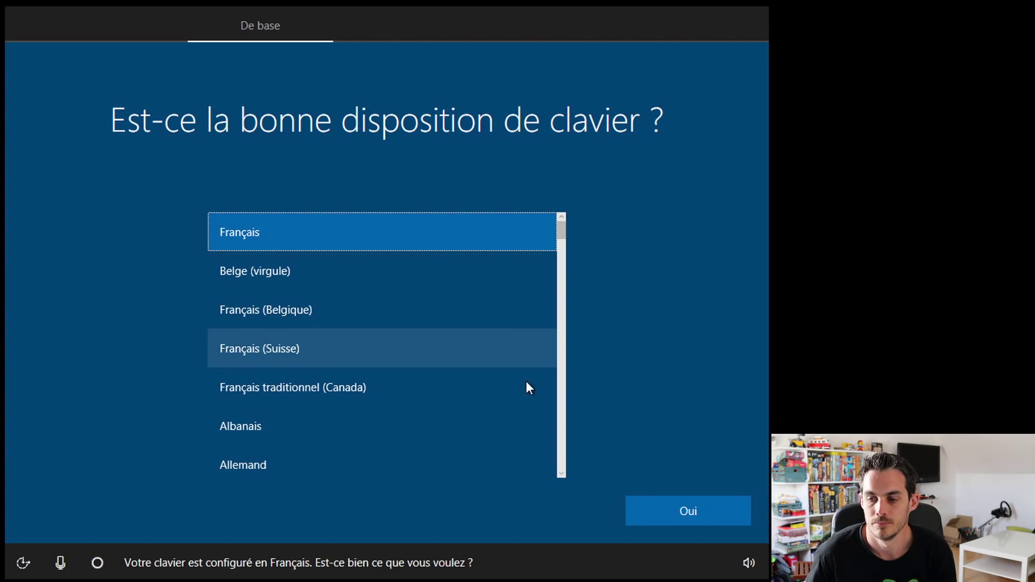
click(673, 516)
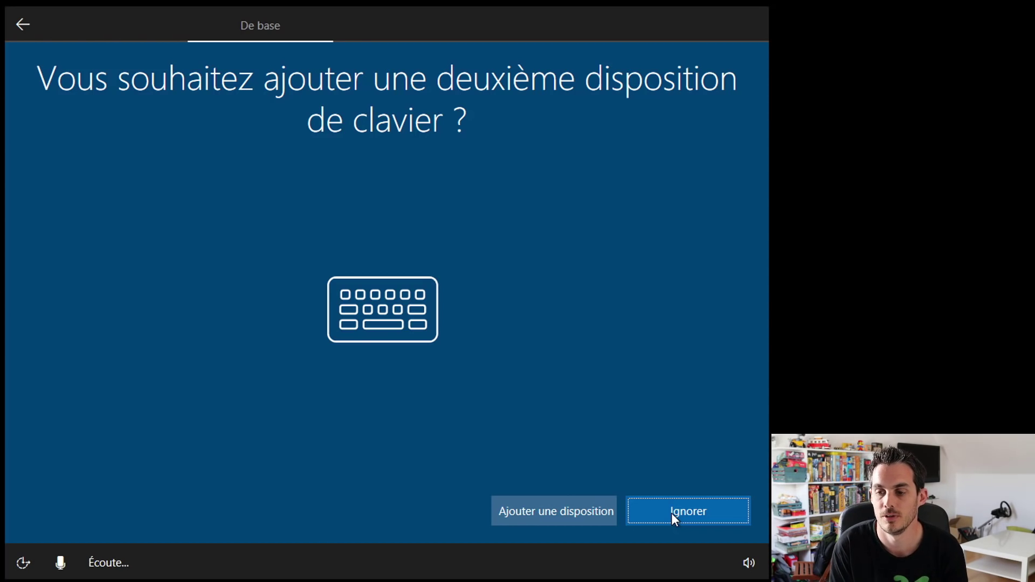
click(674, 513)
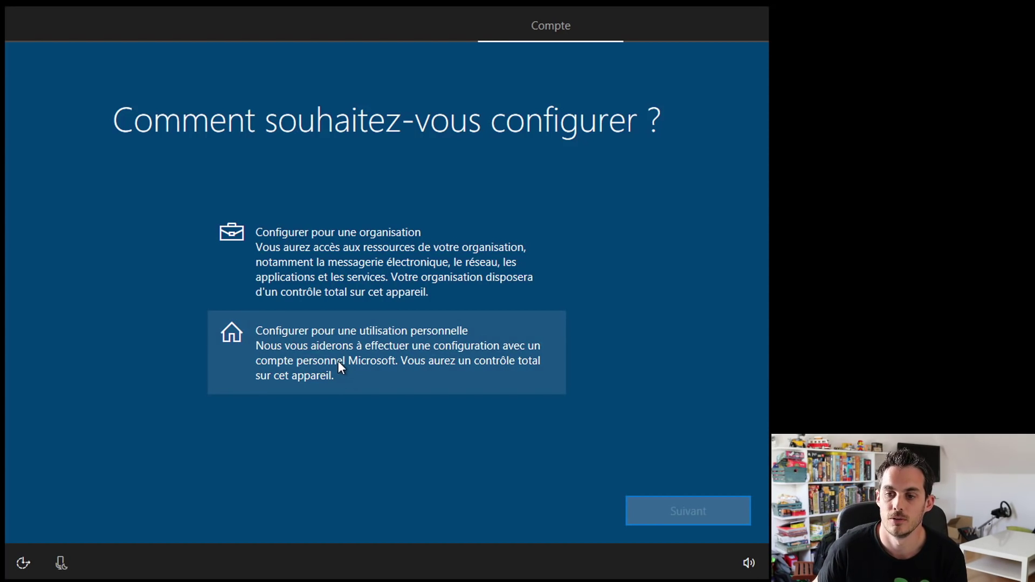
Configure the device for personal use and sign in with the Microsoft account's e-mail and password.
click(354, 351)
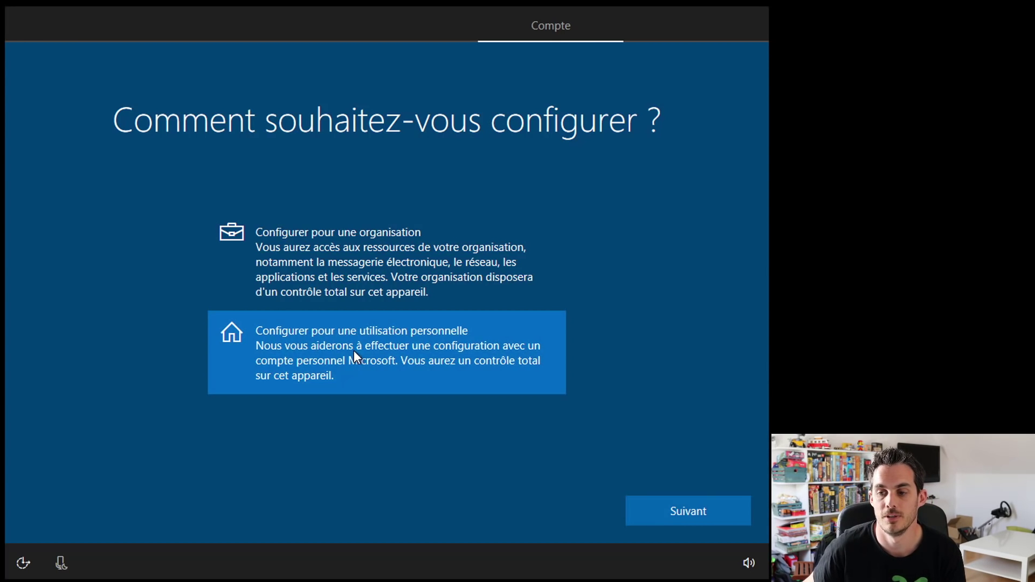
click(661, 511)
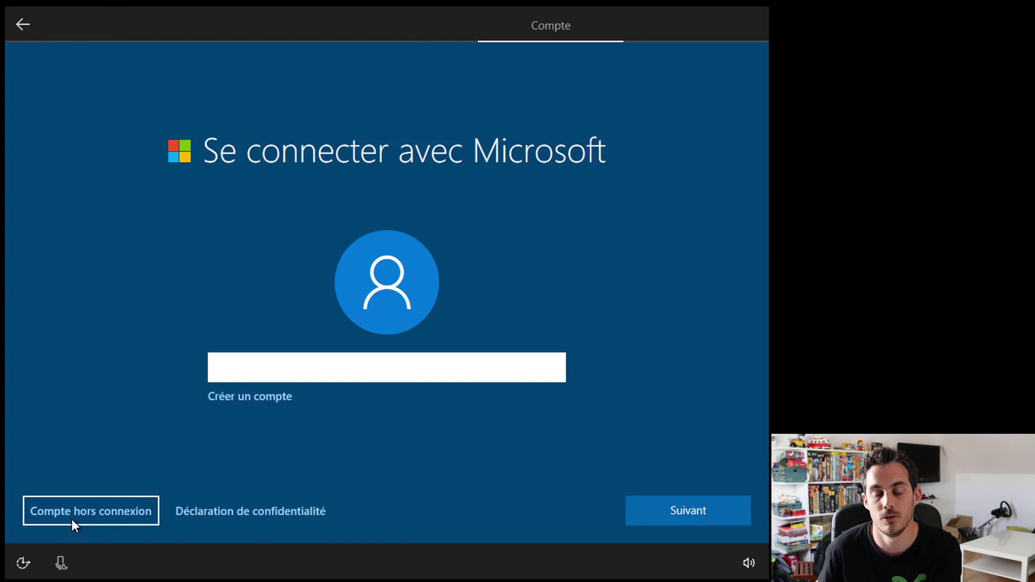
click(275, 365)
text([masked])
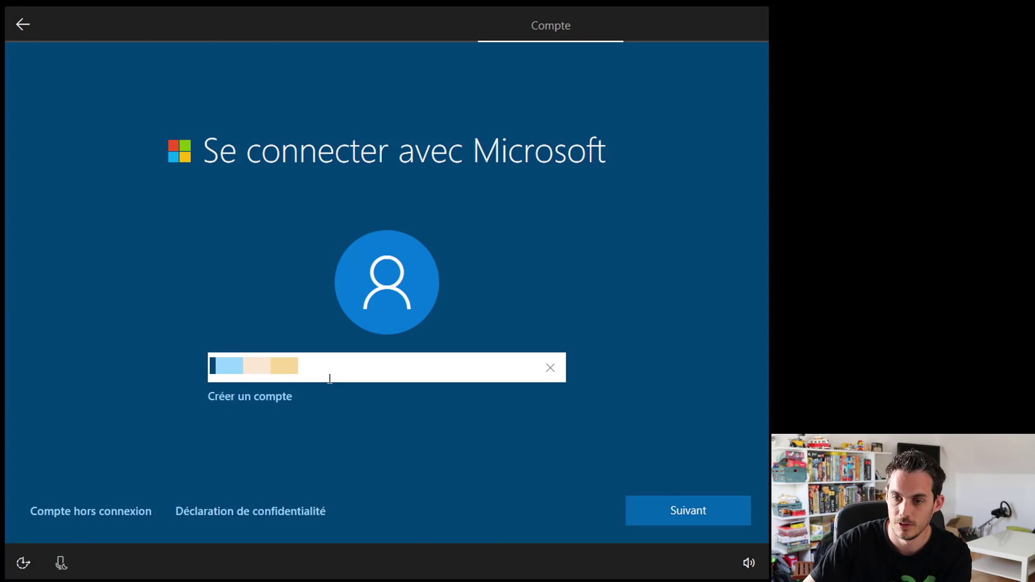
key(Return)
text([masked][masked])
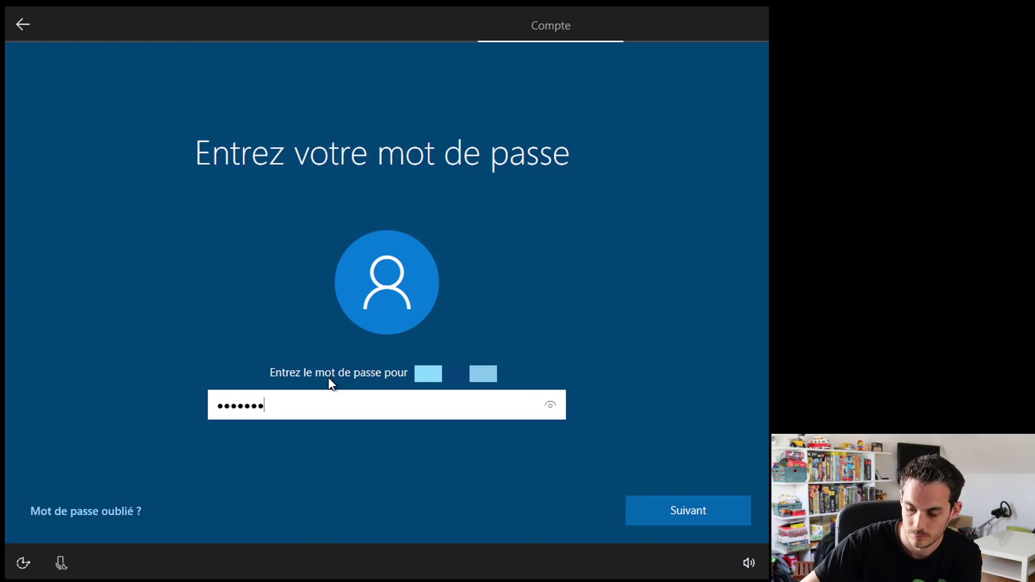
text([masked])
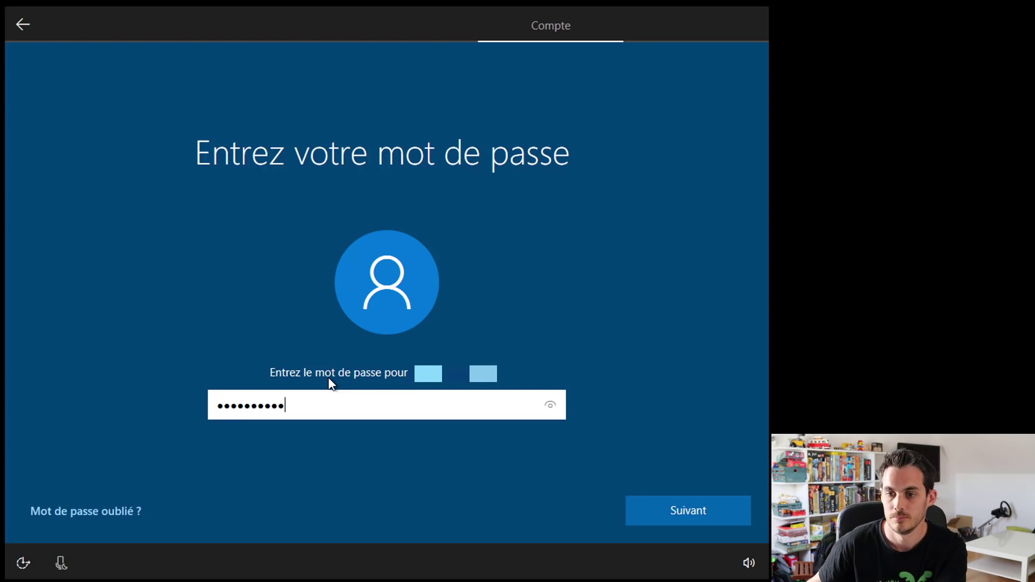
key(Return)
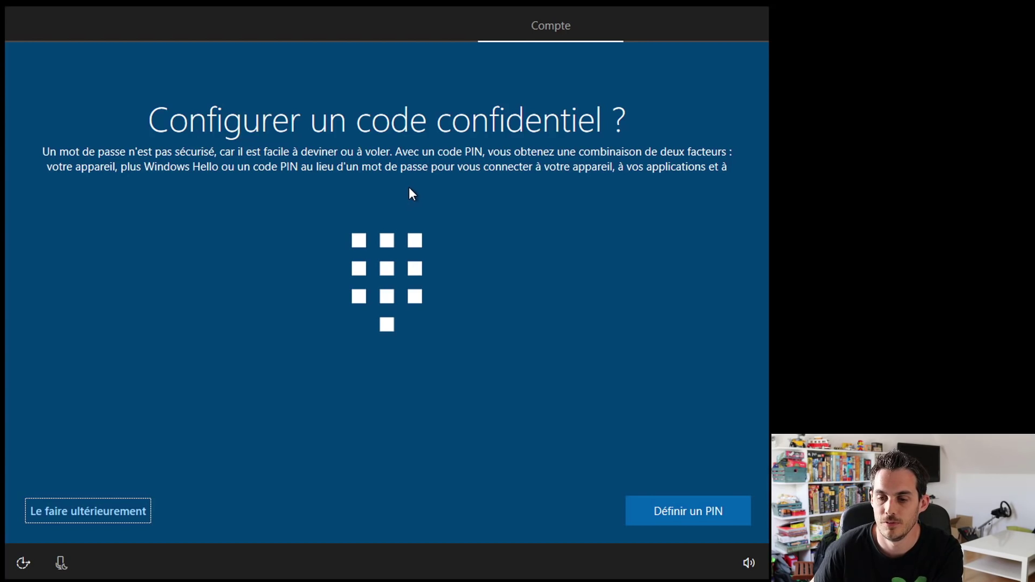
Postpone the PIN setup and agree to save files to OneDrive.
click(126, 511)
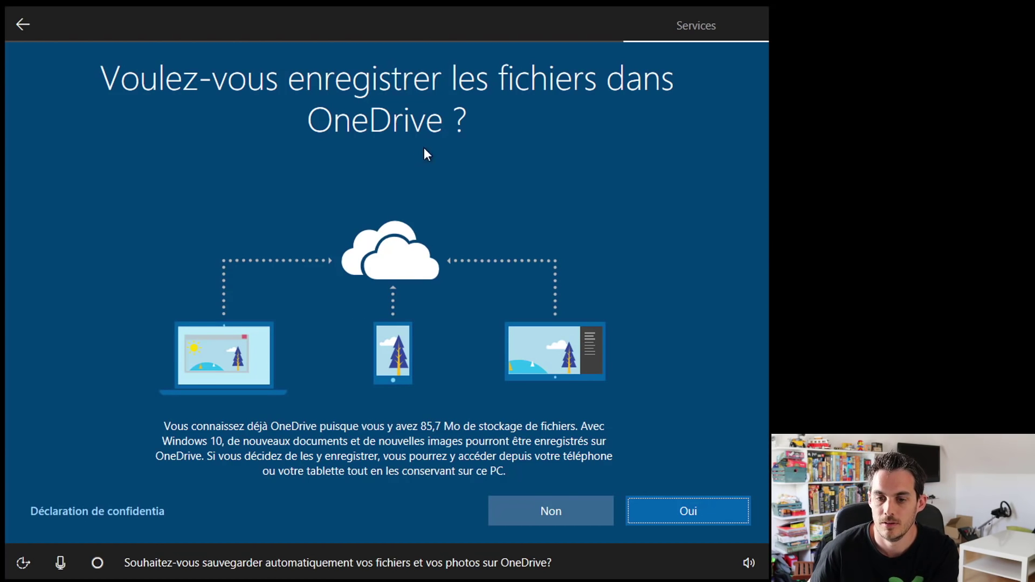
click(649, 513)
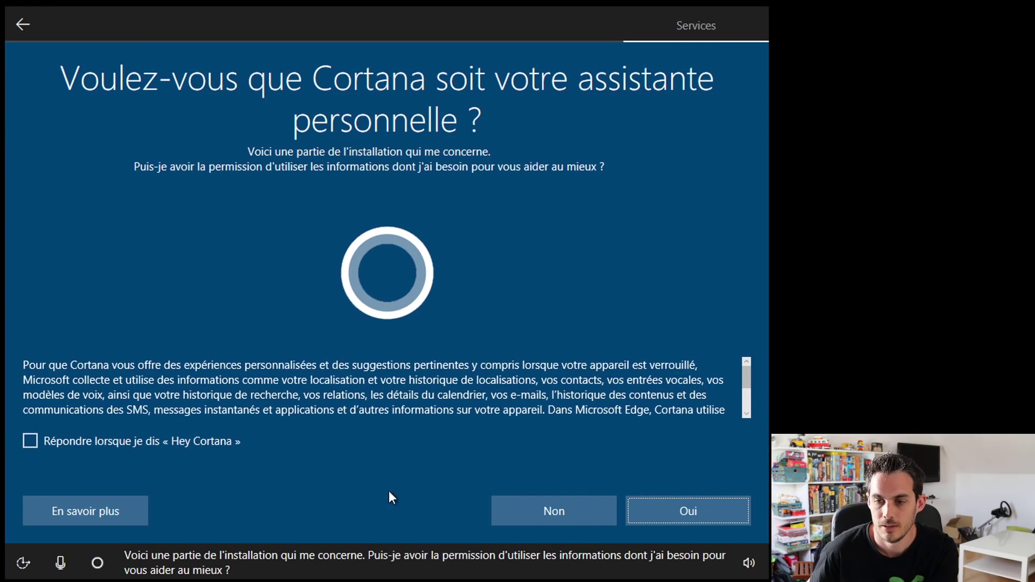
Enable Cortana as personal assistant and accept the privacy settings with every option left on.
click(677, 517)
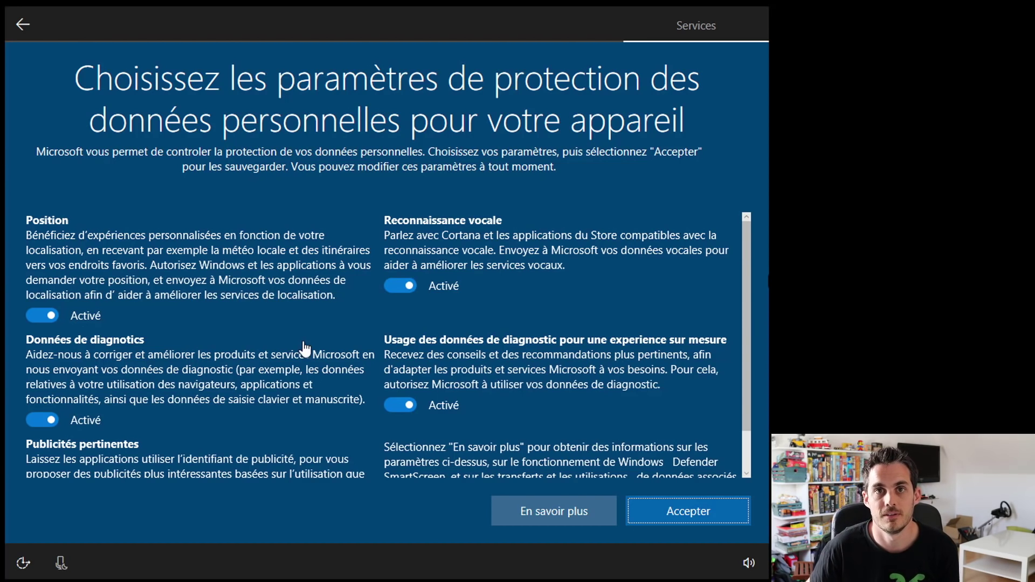
drag(745, 390, 745, 438)
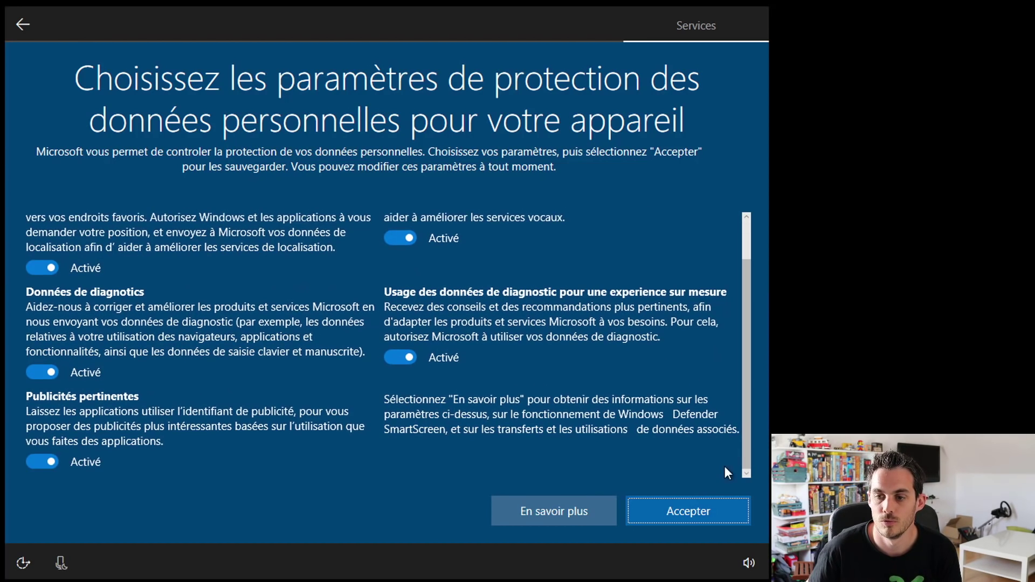
click(688, 524)
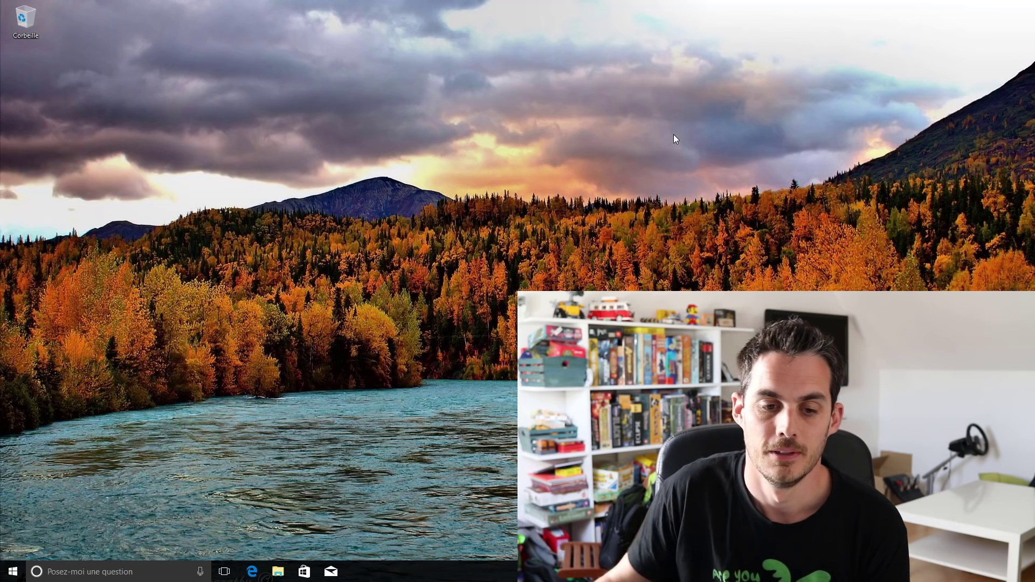
Use the Run command to display the About Windows information, examine the installed version and close it.
right_click(12, 572)
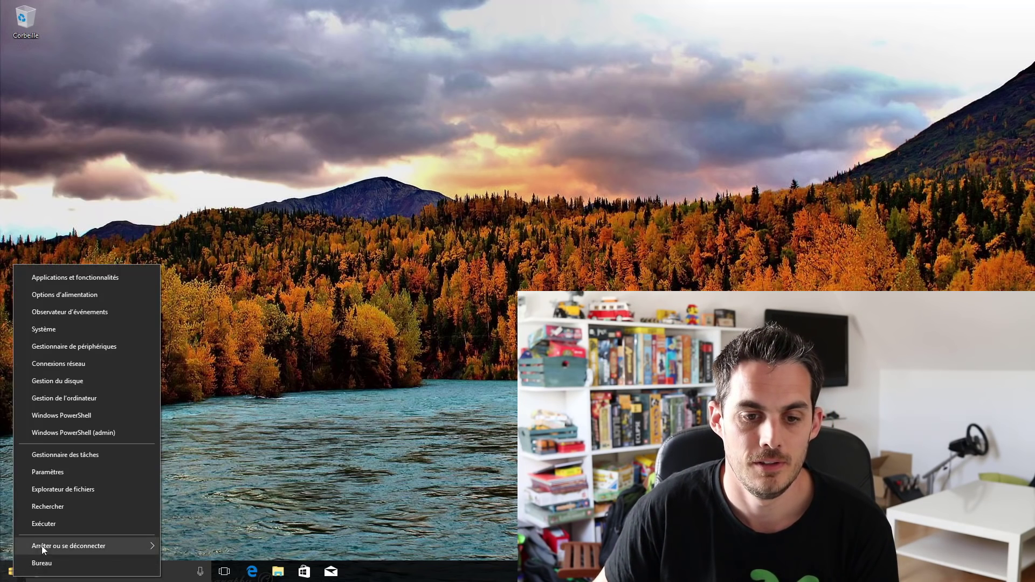
click(50, 524)
key(Return)
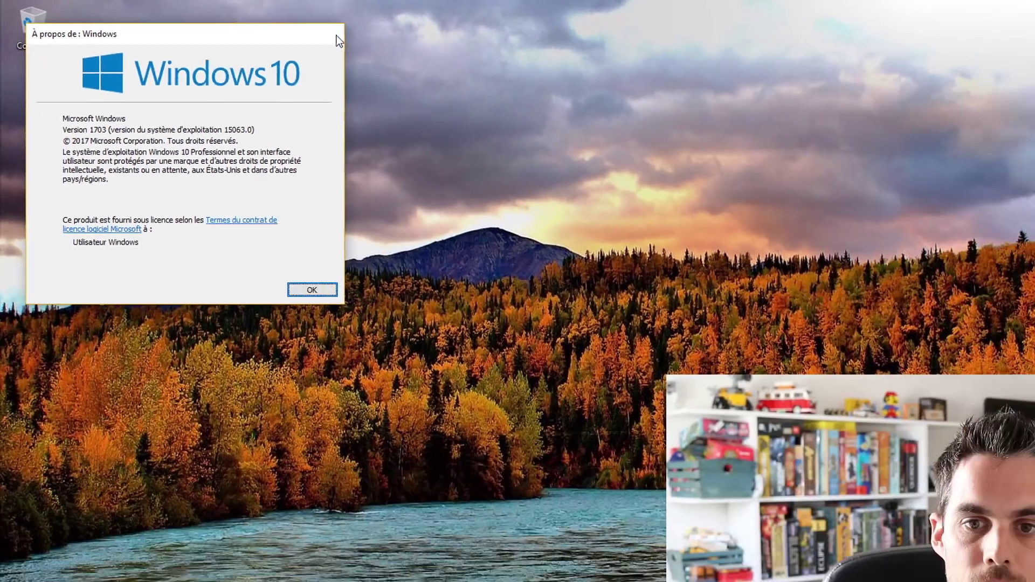
click(596, 61)
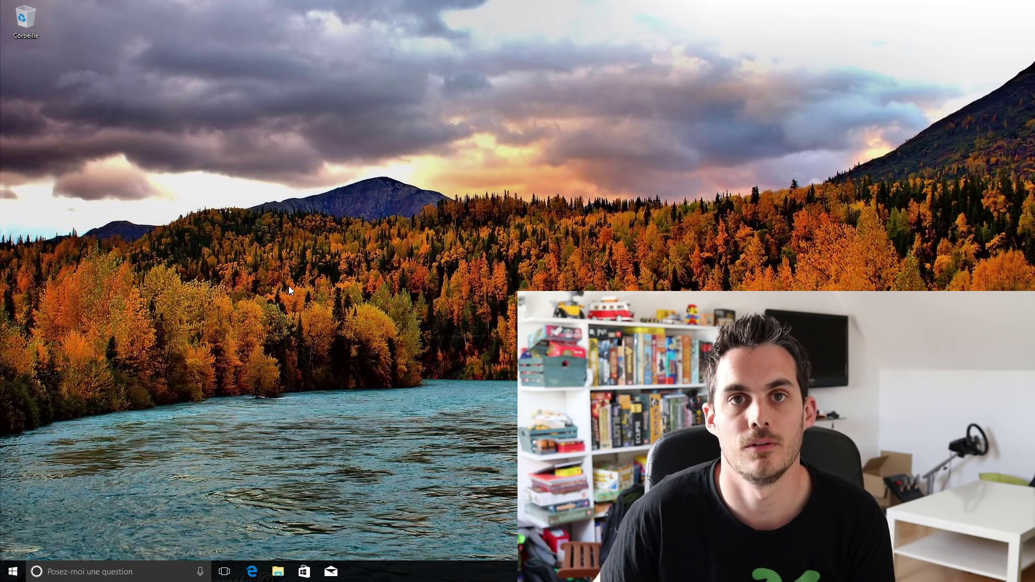
Change the desktop background to the blue Windows light-beam picture in the personalization settings and close them.
right_click(293, 216)
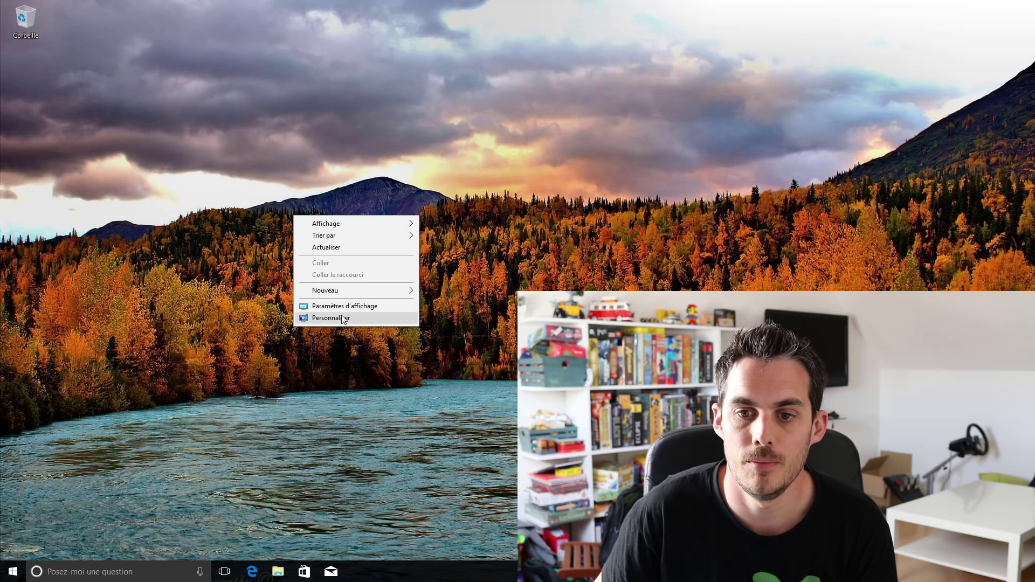
click(341, 318)
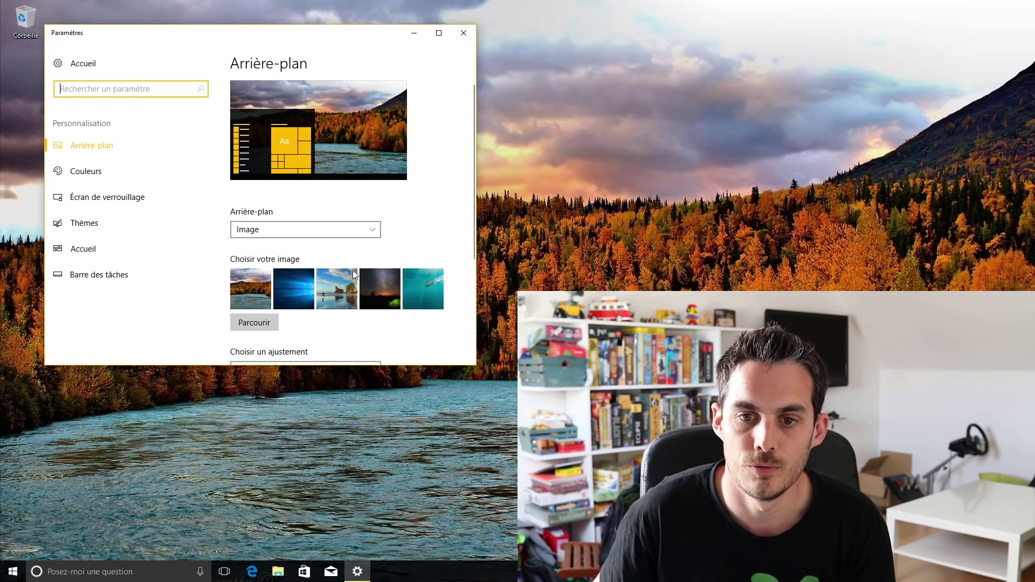
click(286, 287)
click(462, 32)
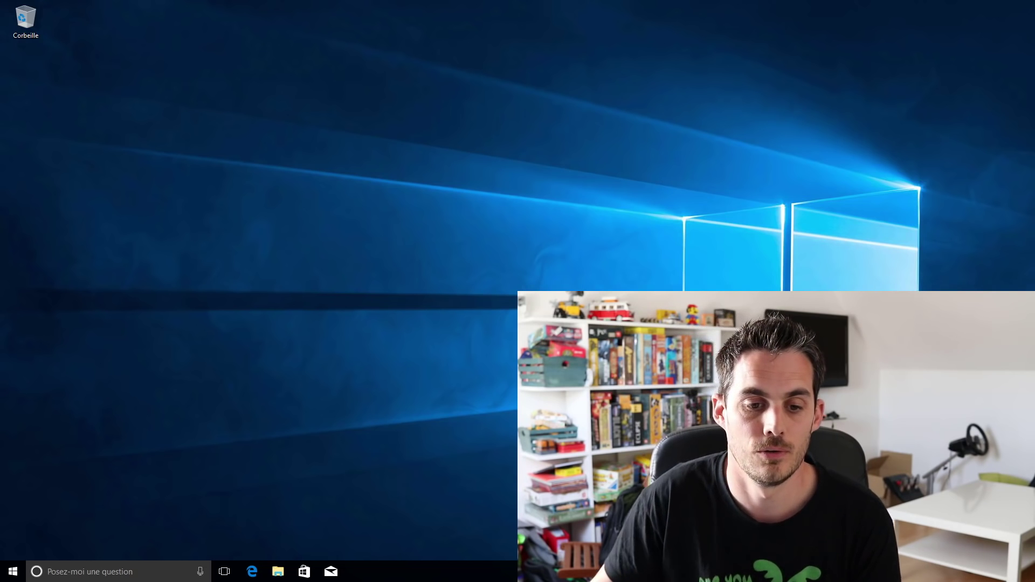
Move the Microsoft Edge tile into the Start menu folder containing OneNote, Office and Netflix in the Créer group.
click(12, 571)
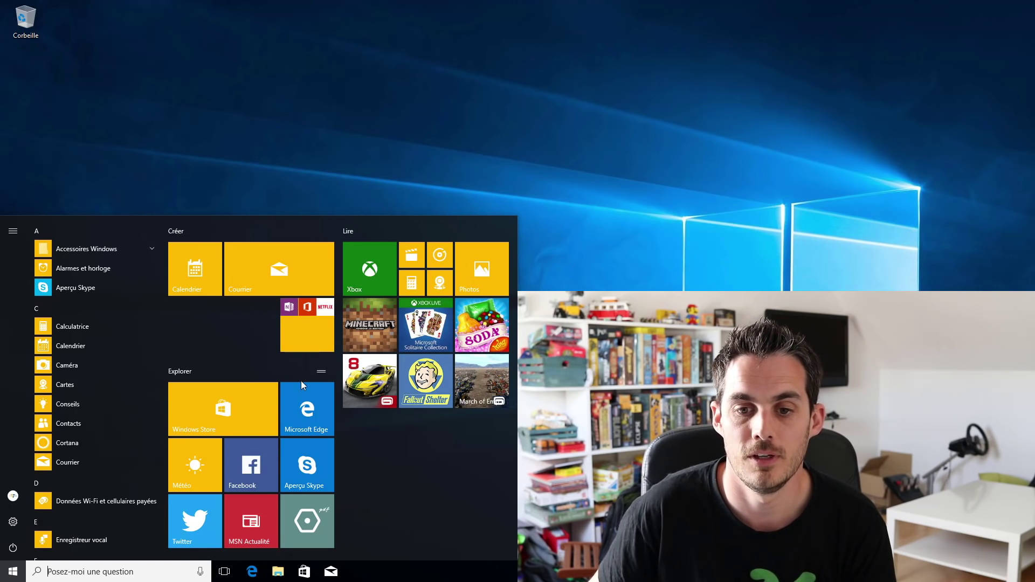
drag(307, 417, 312, 389)
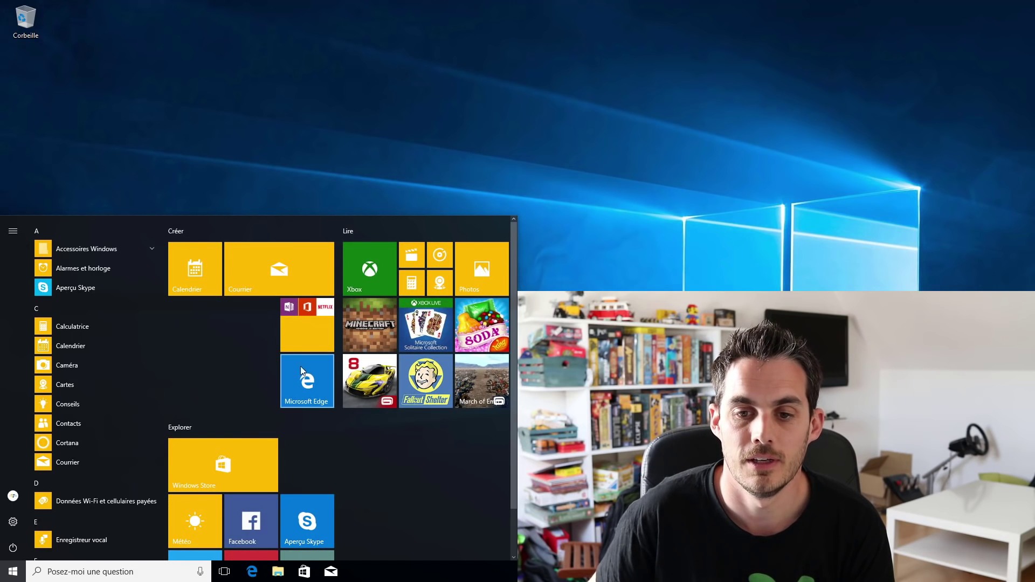
click(292, 346)
click(290, 318)
drag(312, 391, 306, 322)
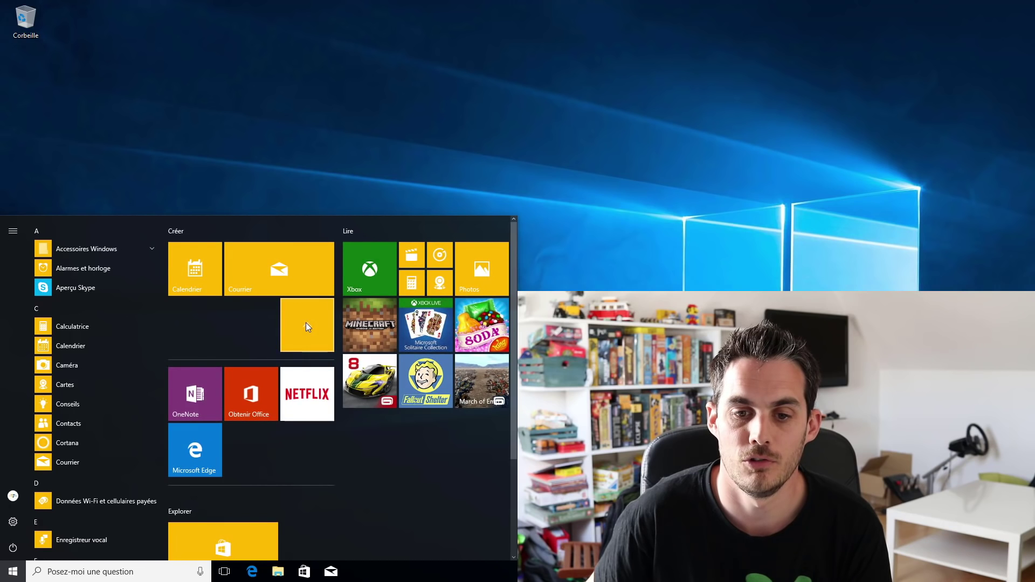
Add the Microsoft Solitaire Collection and yellow race car game tiles to the Créer group's folder and leave it collapsed.
drag(412, 329, 265, 330)
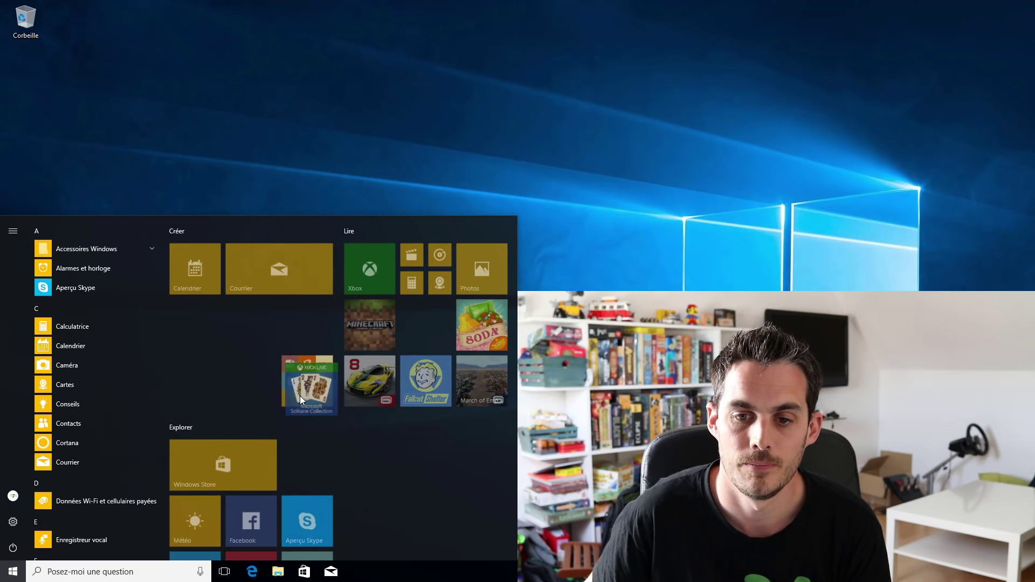
drag(382, 369, 306, 319)
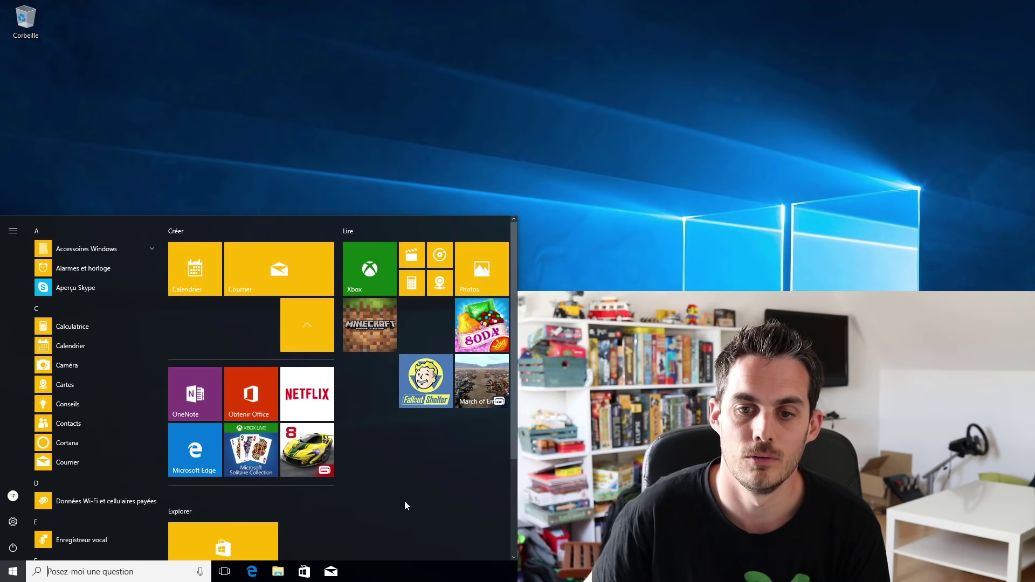
click(291, 324)
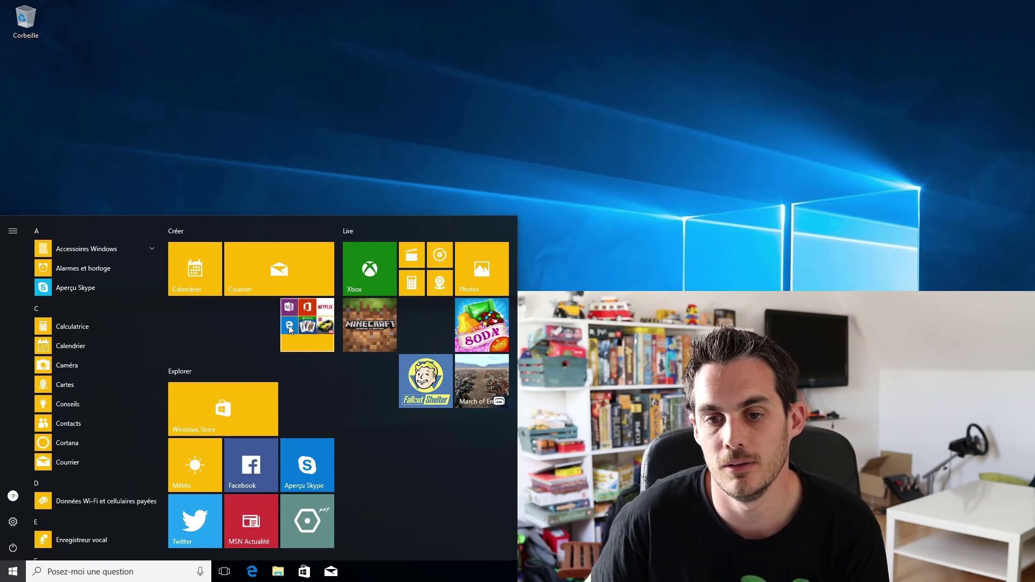
click(310, 335)
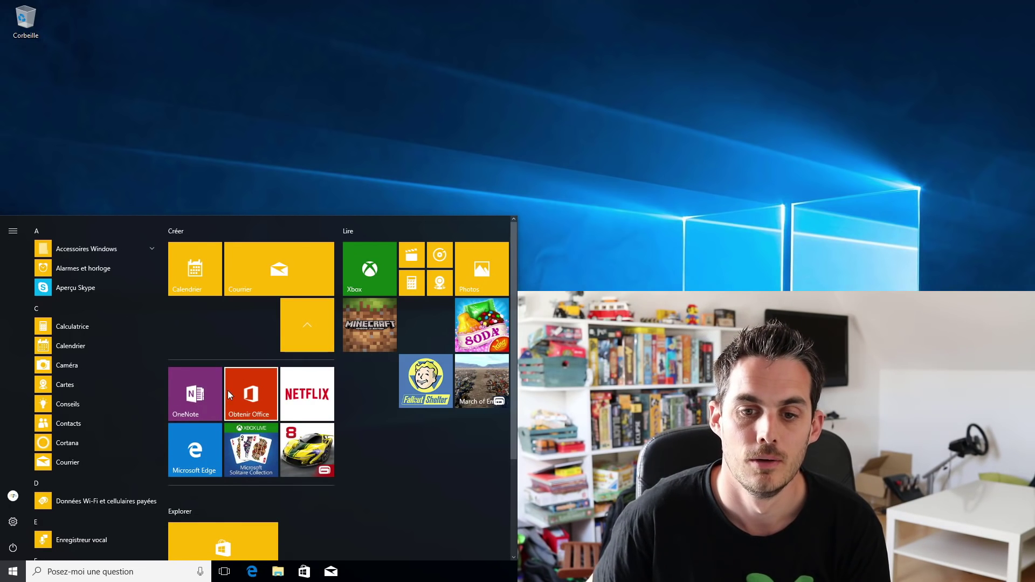
click(312, 330)
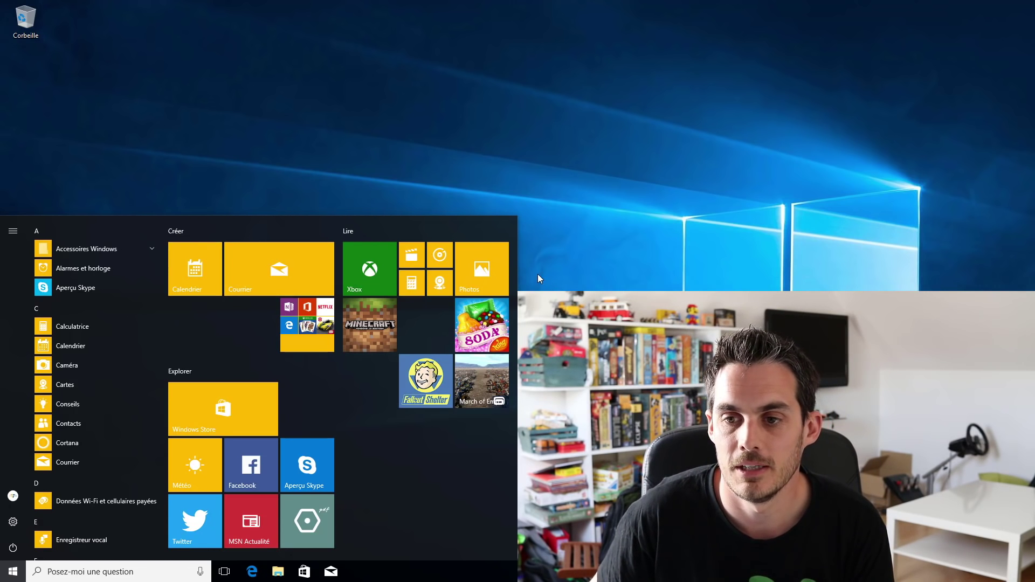
Narrow the Start menu to a single column of tile groups and close it.
drag(515, 265, 354, 327)
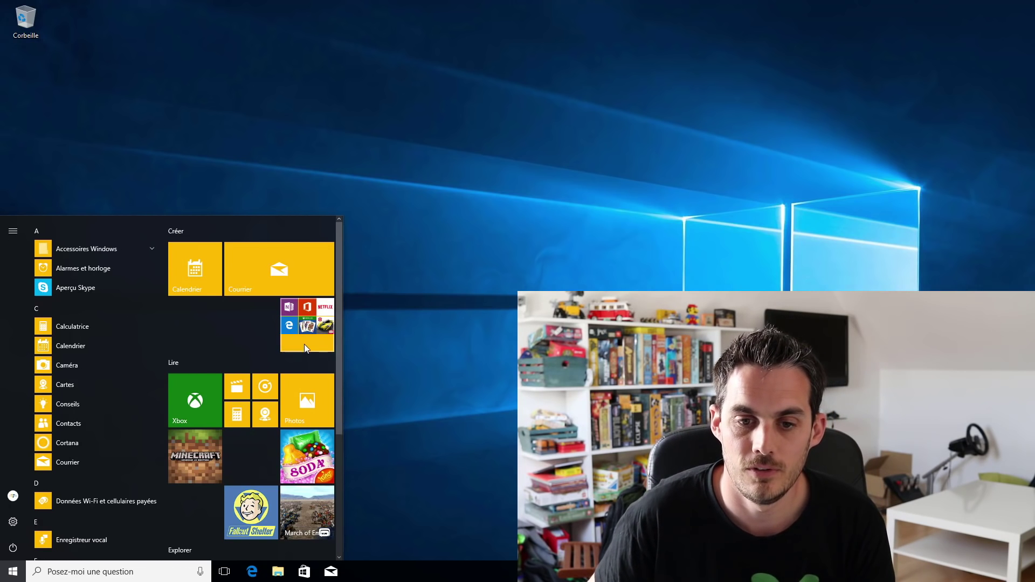
click(384, 321)
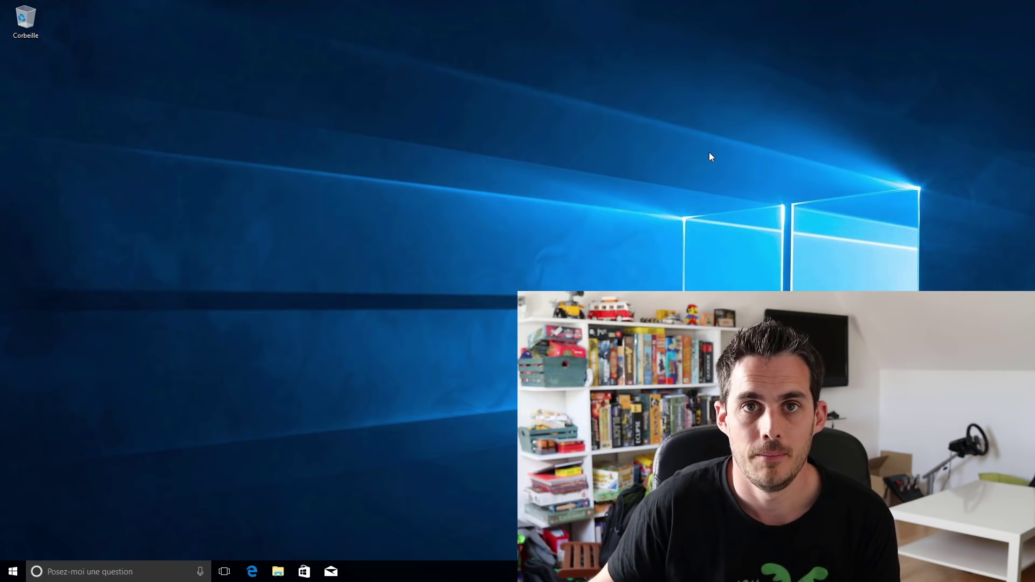
Open the Windows settings and enlarge the window until all categories fit in rows of five.
click(13, 572)
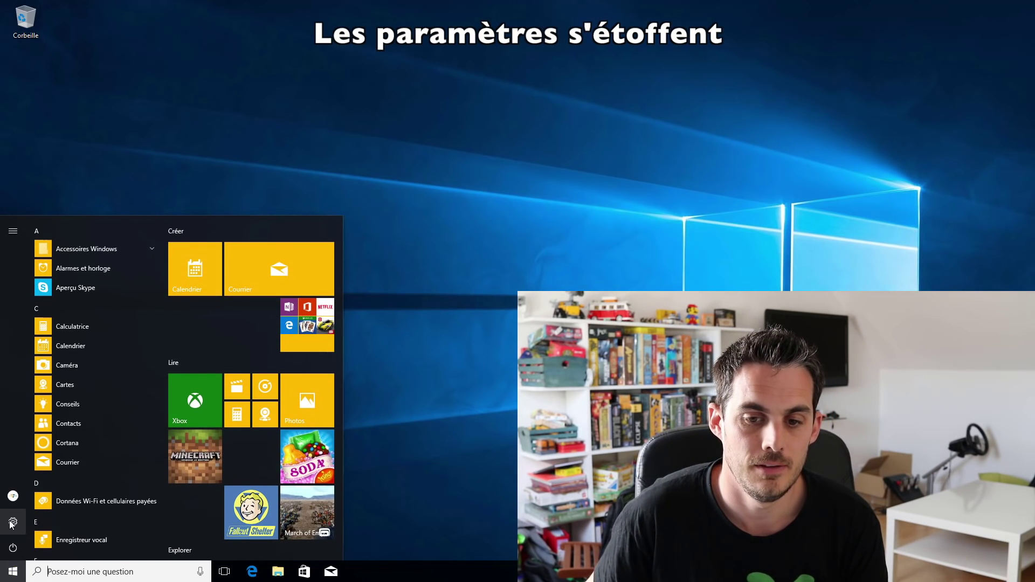
click(13, 522)
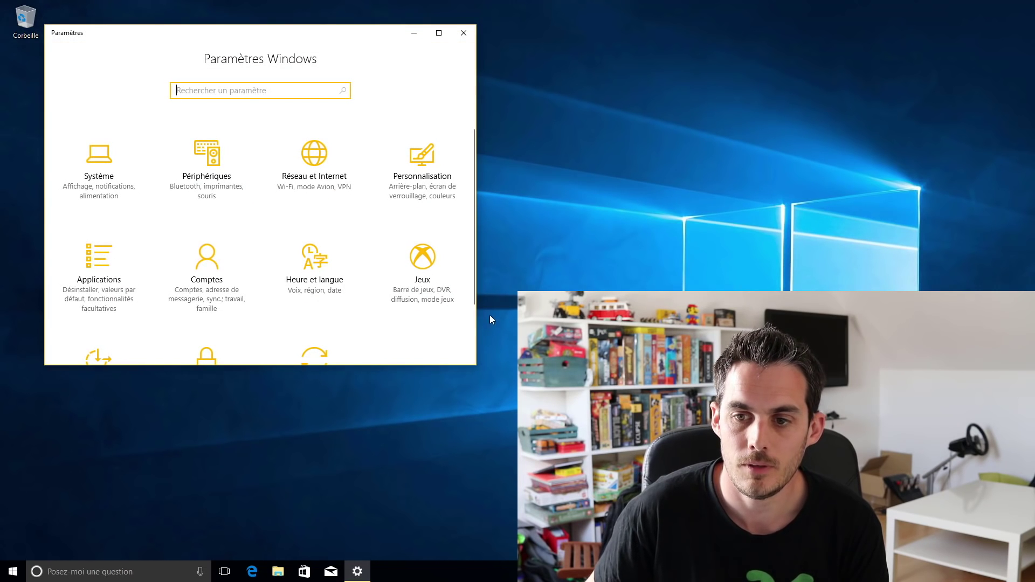
drag(474, 368, 637, 435)
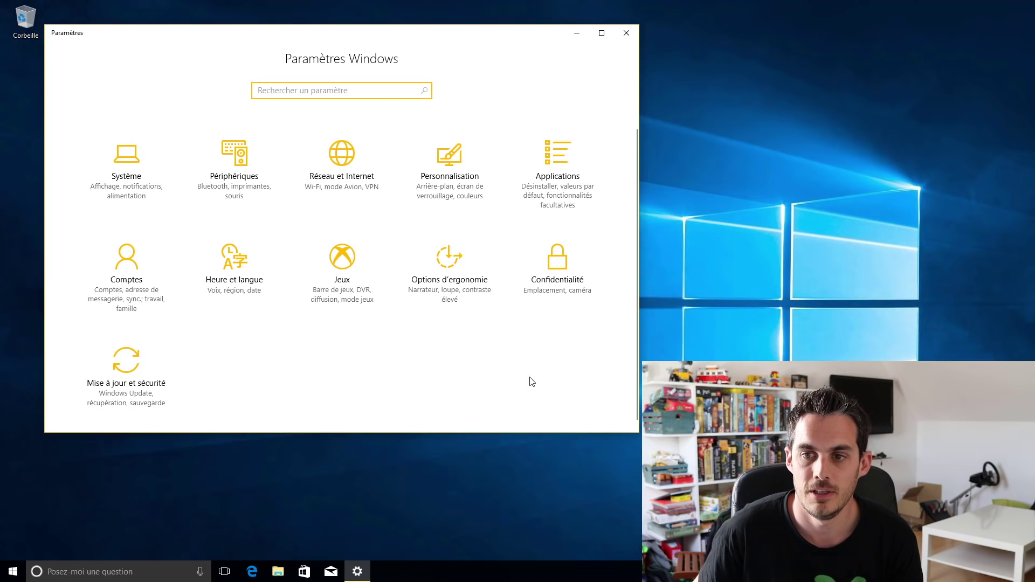
Examine the Applications settings, covering the apps and features page and the default applications page.
click(566, 184)
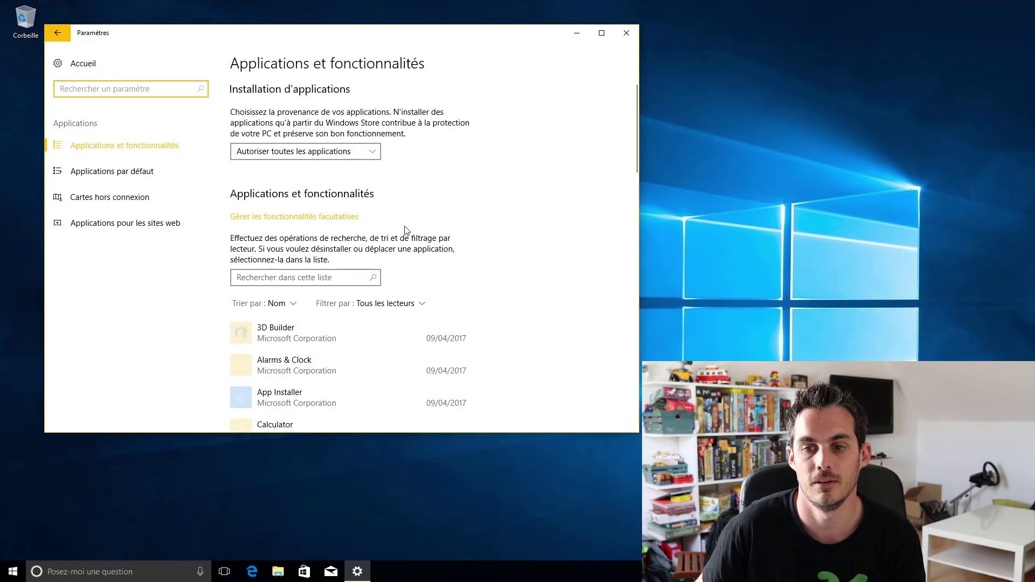
scroll(404, 230, down, 5)
scroll(393, 381, up, 5)
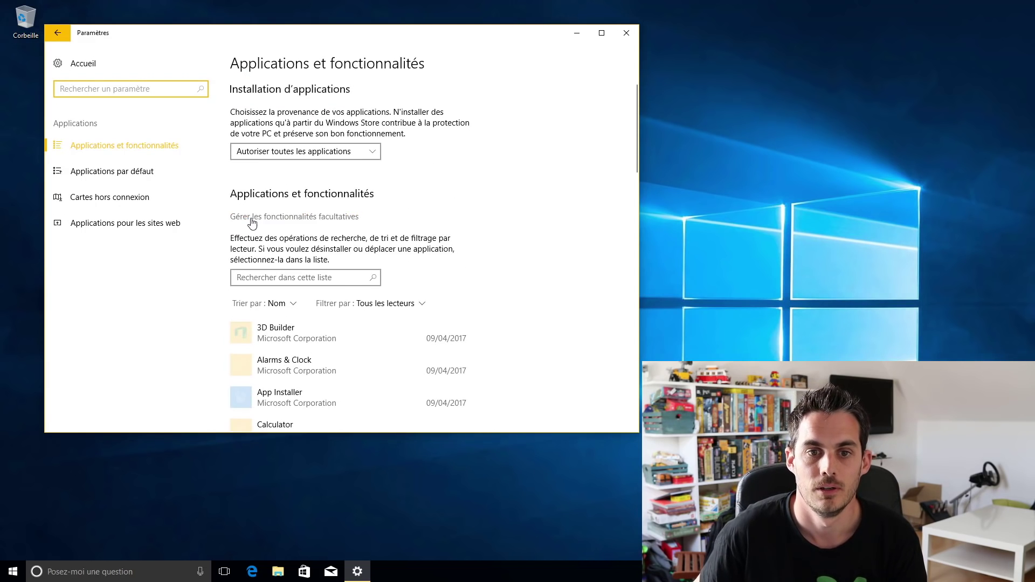
click(150, 175)
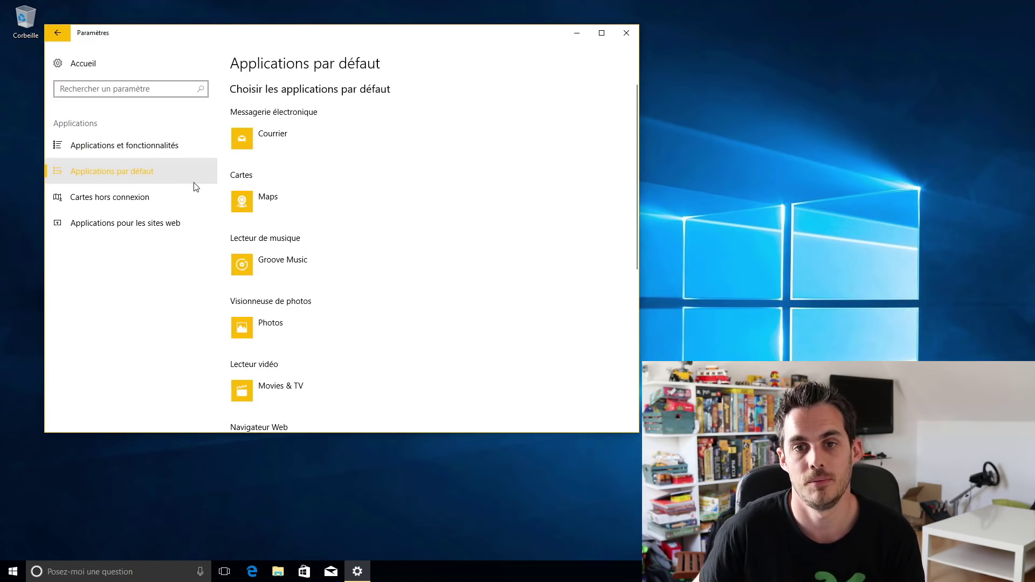
scroll(303, 188, down, 3)
scroll(303, 191, down, 2)
scroll(301, 193, up, 5)
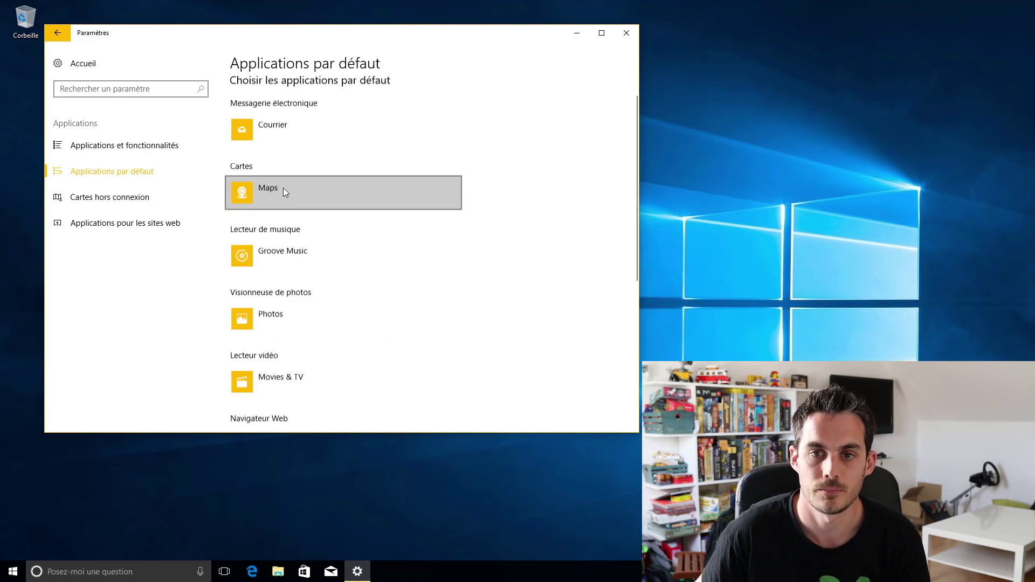
Review the full list of installed apps under Applications et fonctionnalités and close the settings.
click(166, 153)
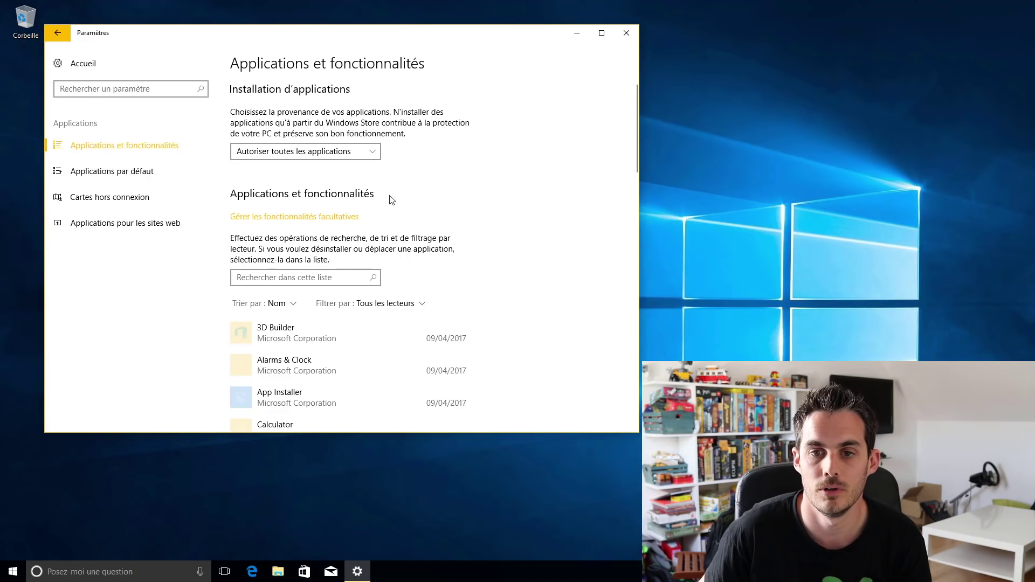
scroll(347, 219, down, 10)
scroll(351, 215, down, 6)
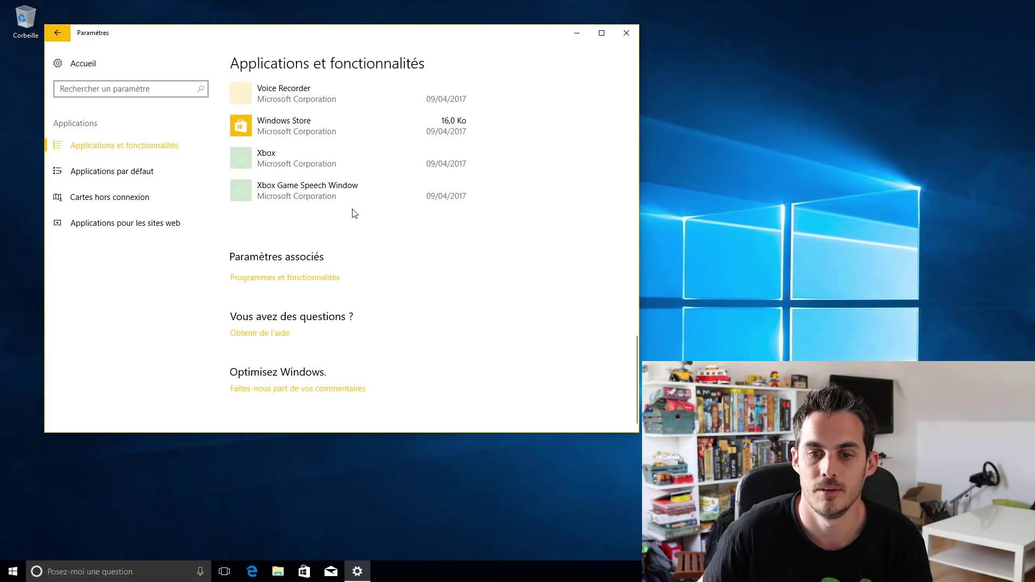
scroll(432, 224, up, 15)
scroll(434, 221, up, 5)
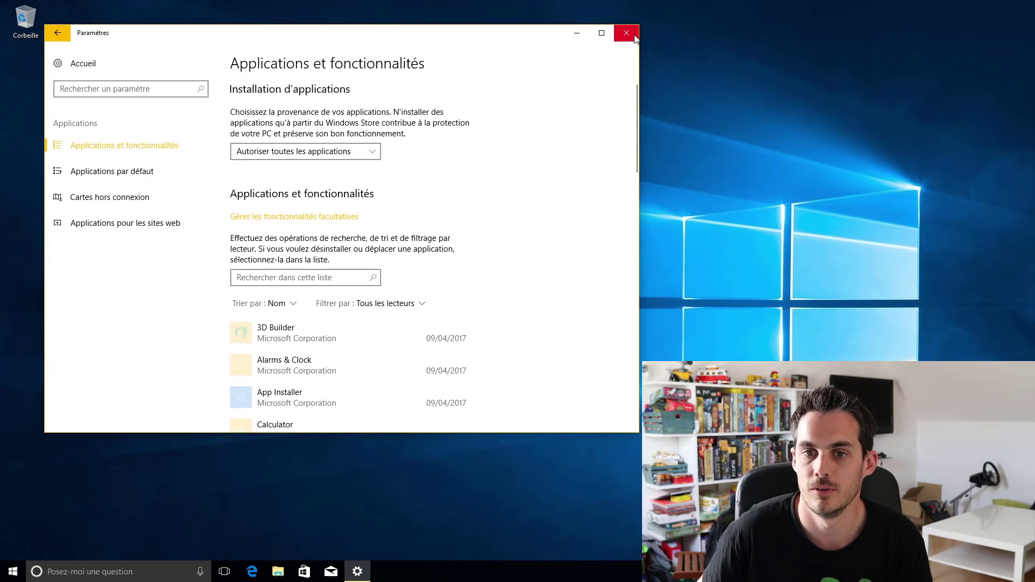
click(627, 34)
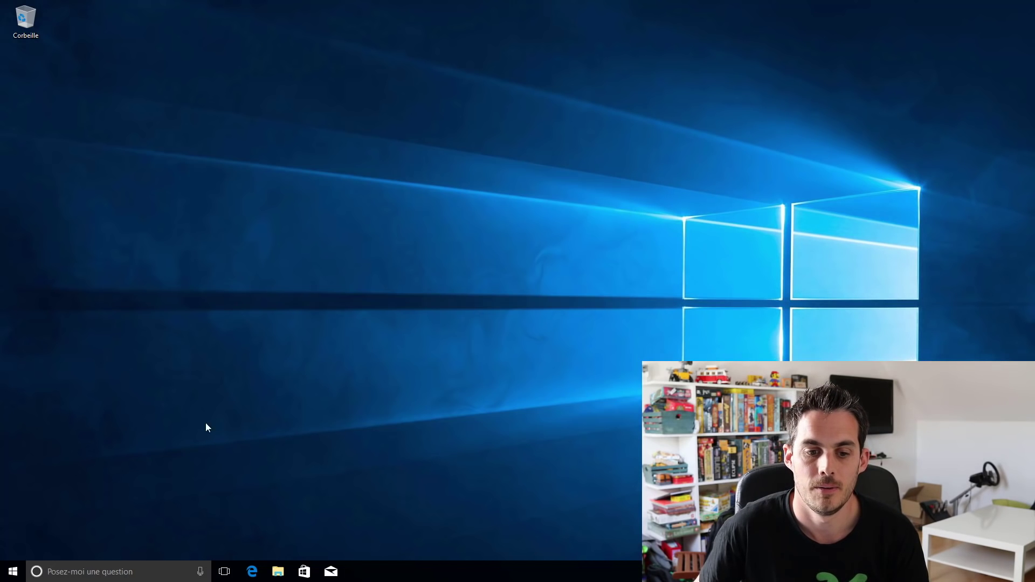
Examine the entries of the Start button's context menu and dismiss it.
right_click(14, 576)
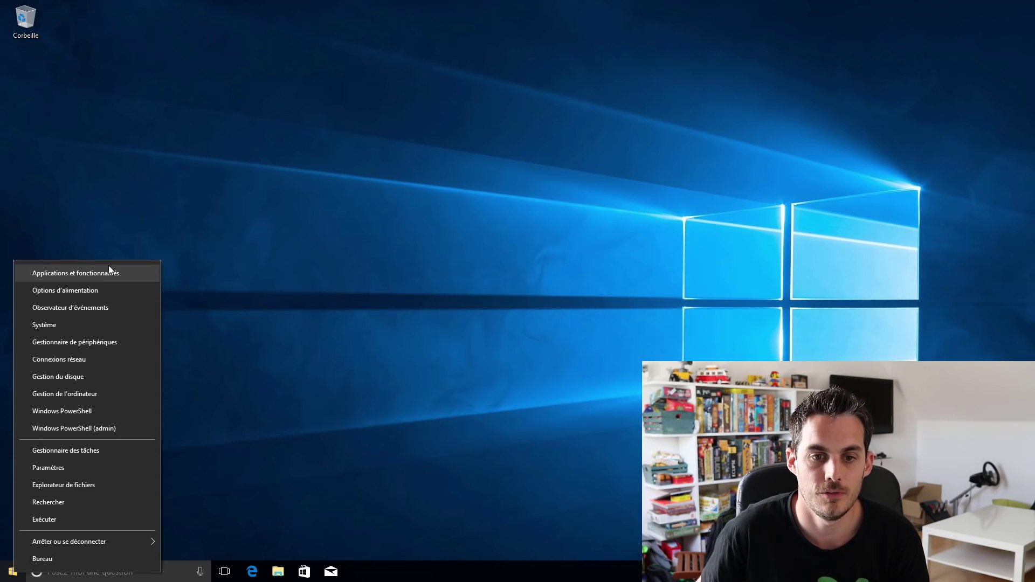
click(231, 262)
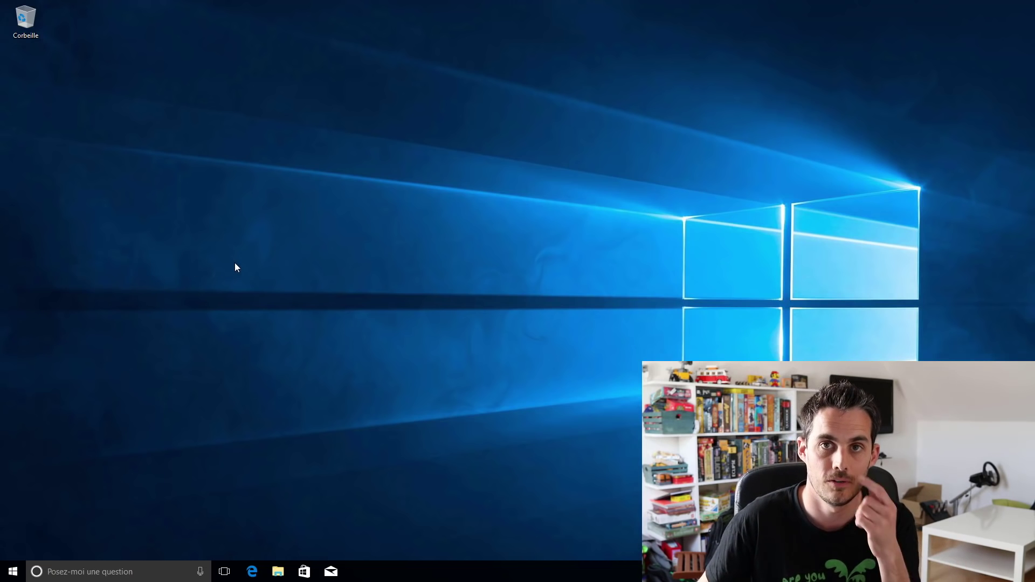
Examine the Jeux settings, display the game bar, check the Diffusion page and return to the settings home.
click(13, 571)
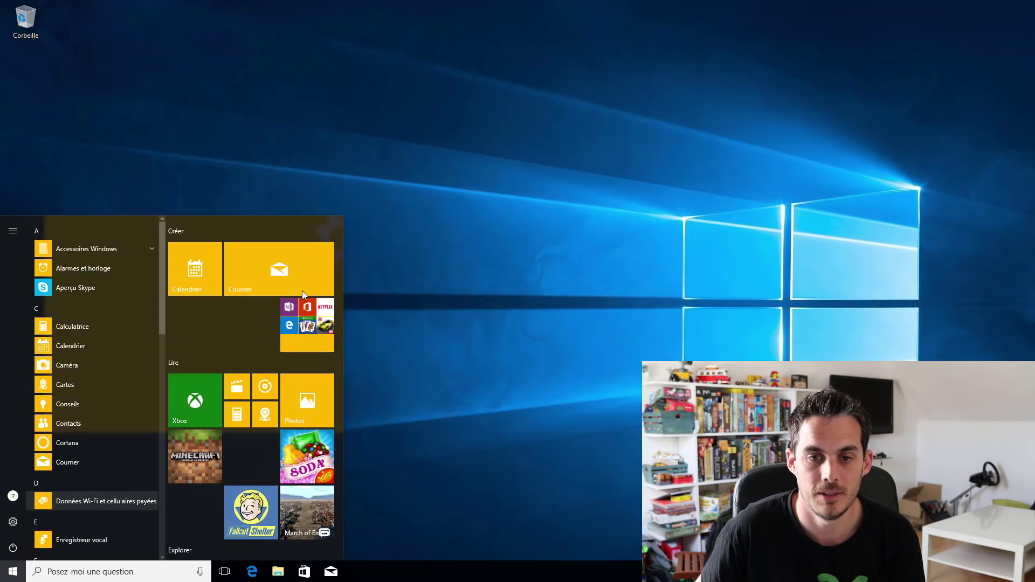
click(13, 522)
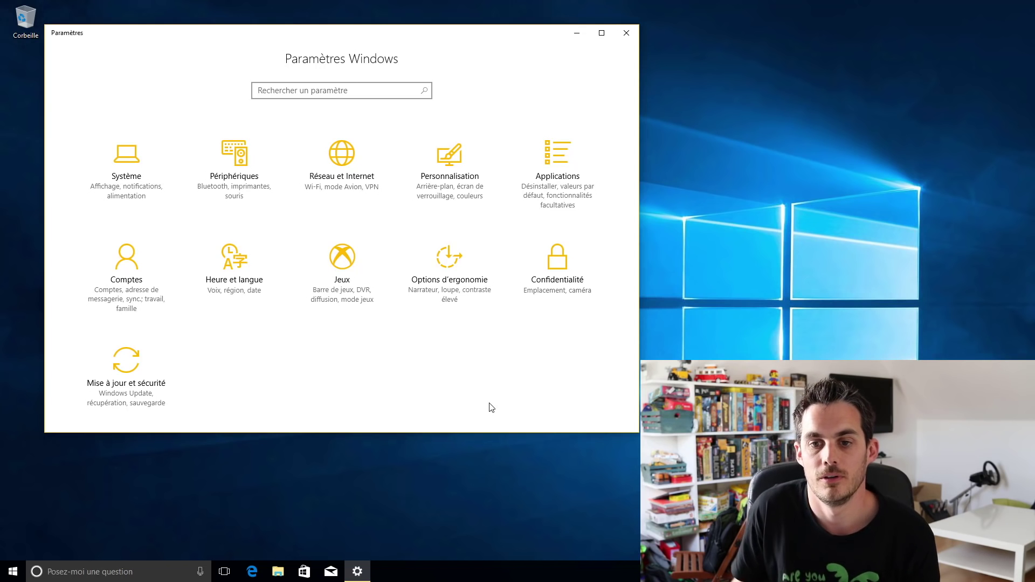
click(333, 286)
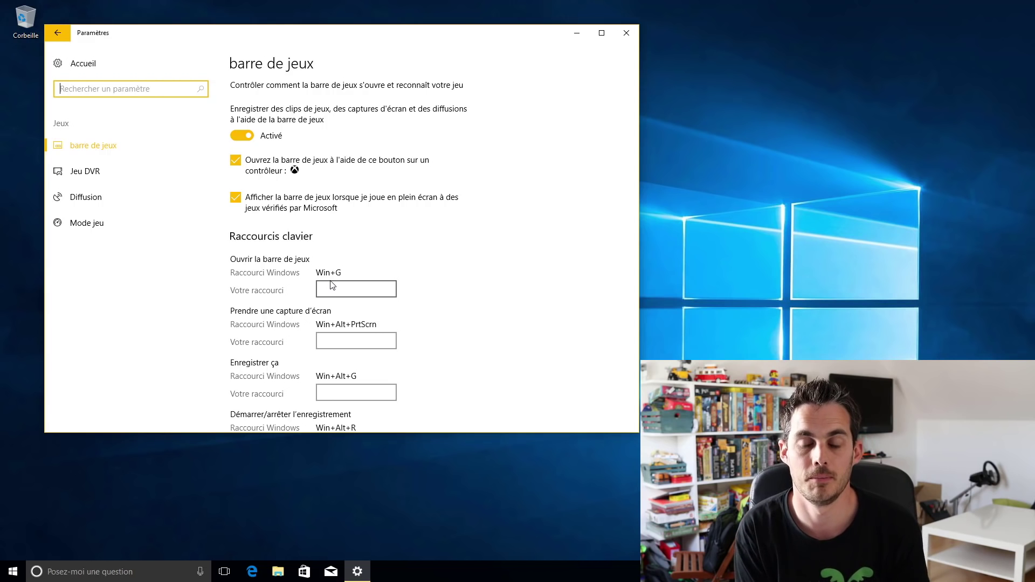
key(super+g)
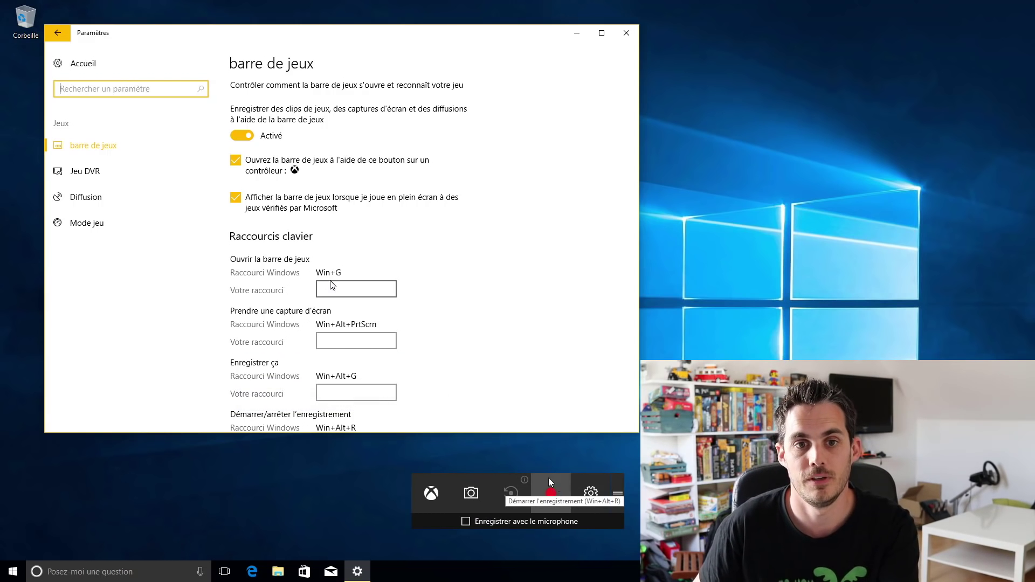
click(85, 196)
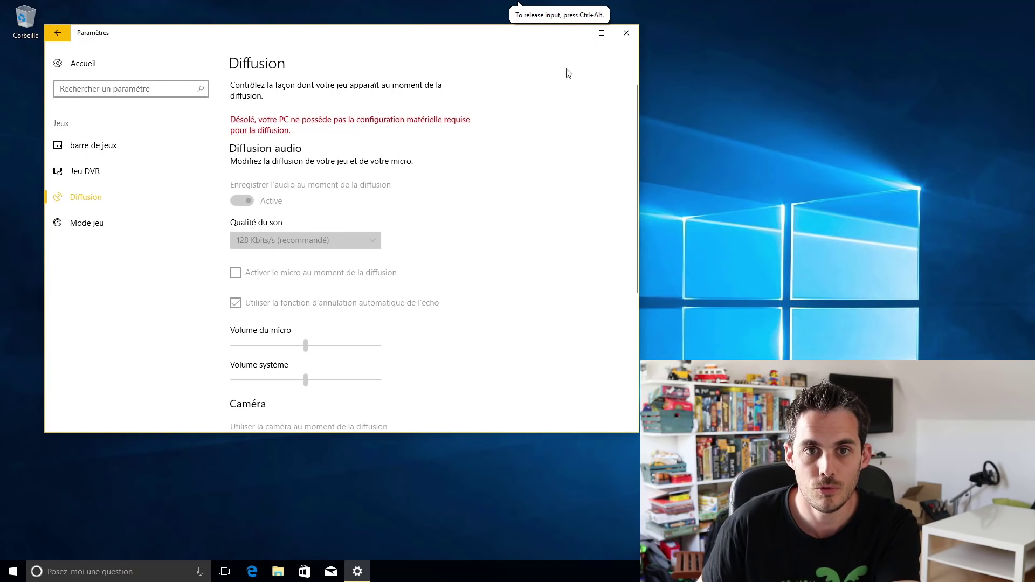
click(66, 33)
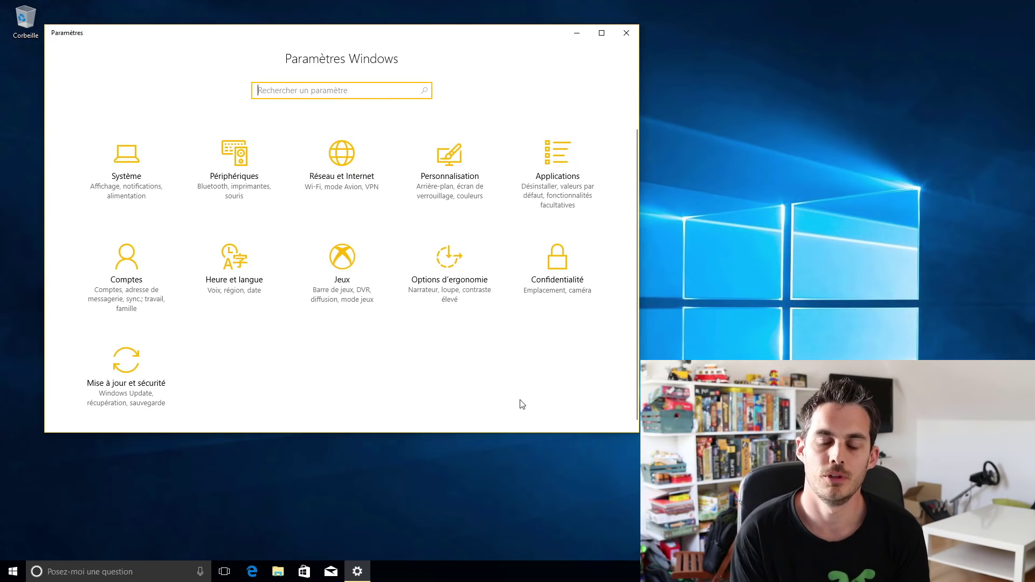
Examine the Expériences partagées page in the System settings.
click(127, 172)
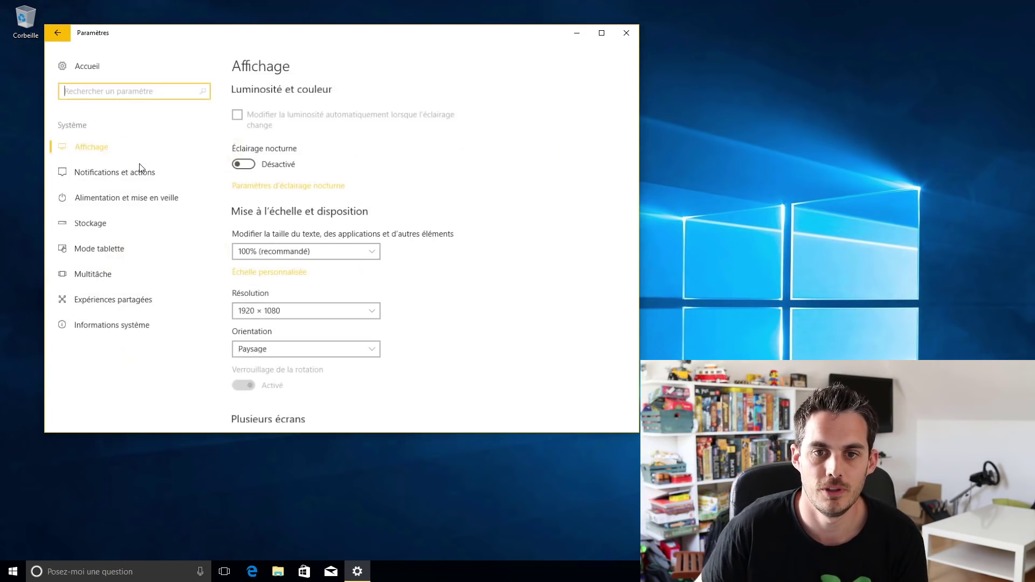
click(86, 301)
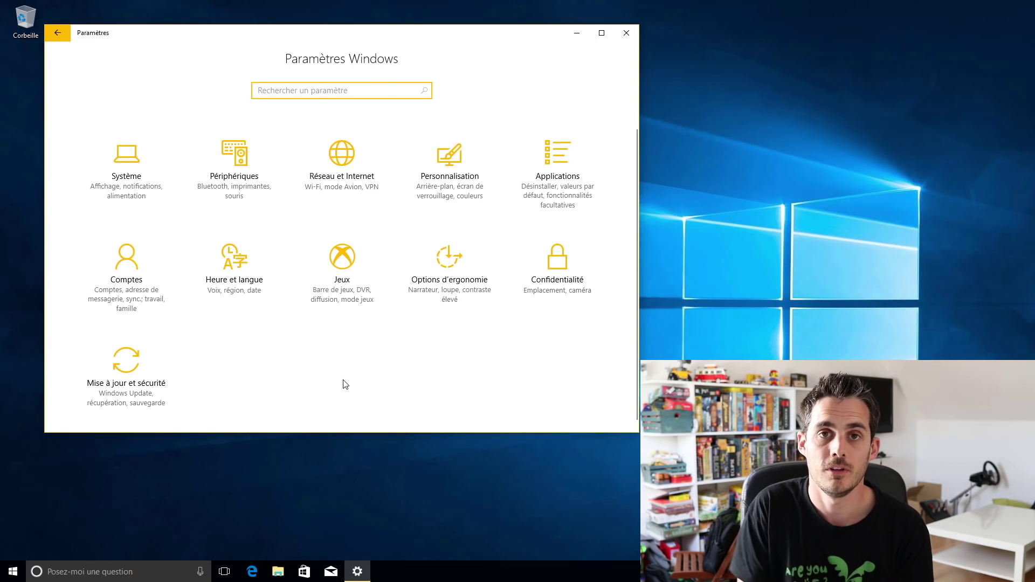
Examine the background options and the available themes in the personalization settings.
click(455, 151)
scroll(458, 156, down, 2)
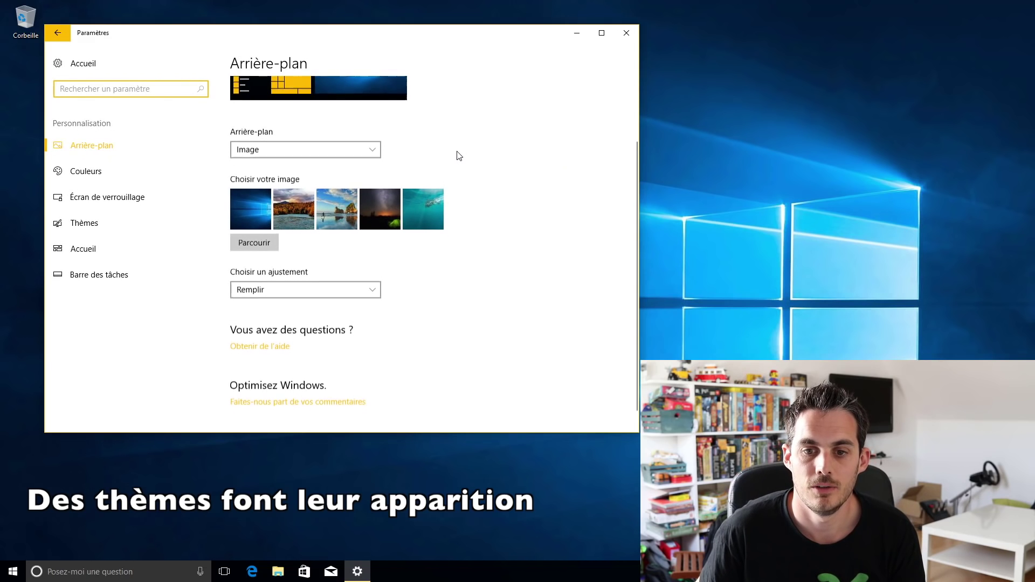
scroll(461, 380, up, 2)
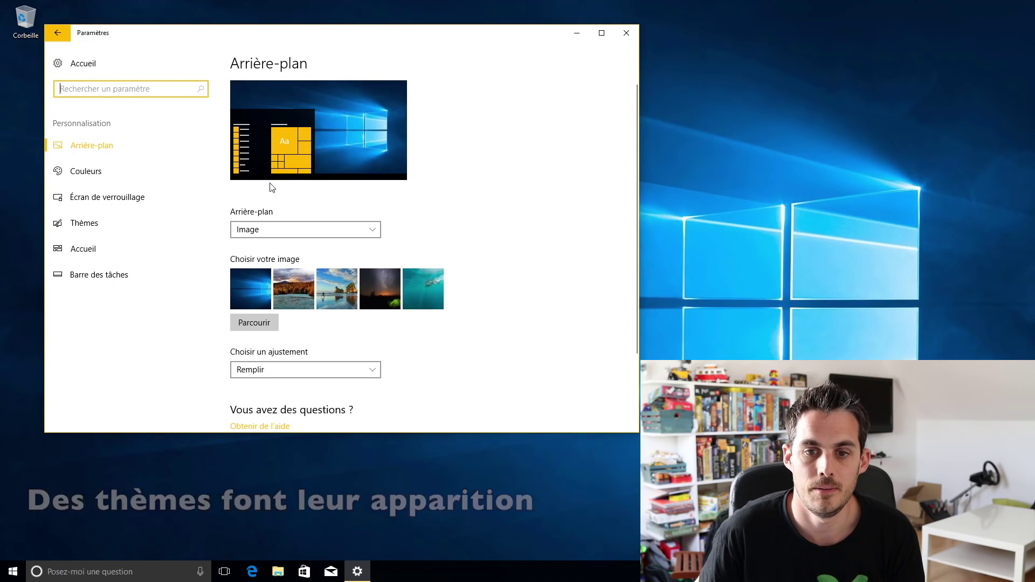
click(109, 224)
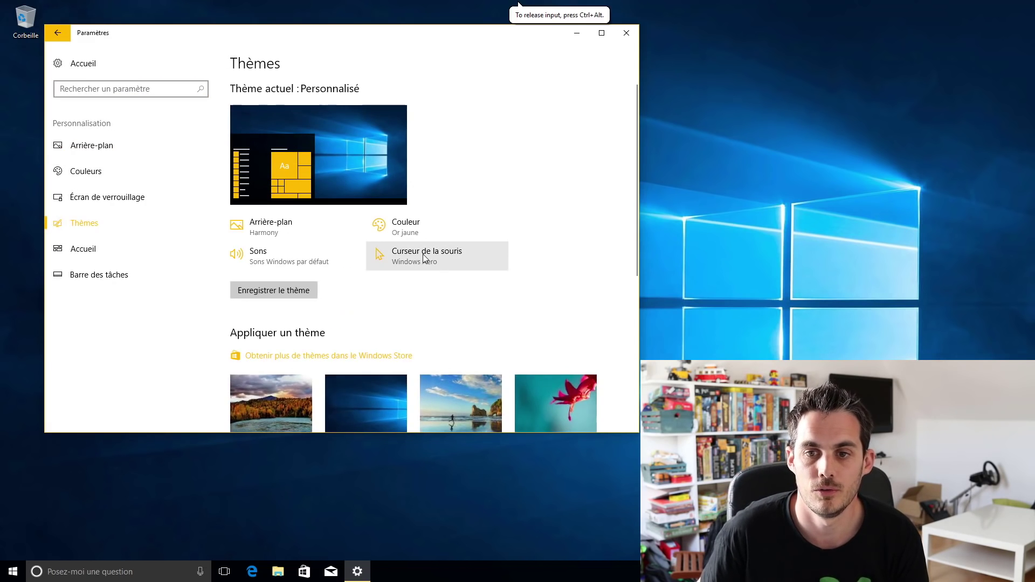
scroll(512, 281, down, 2)
scroll(511, 284, down, 1)
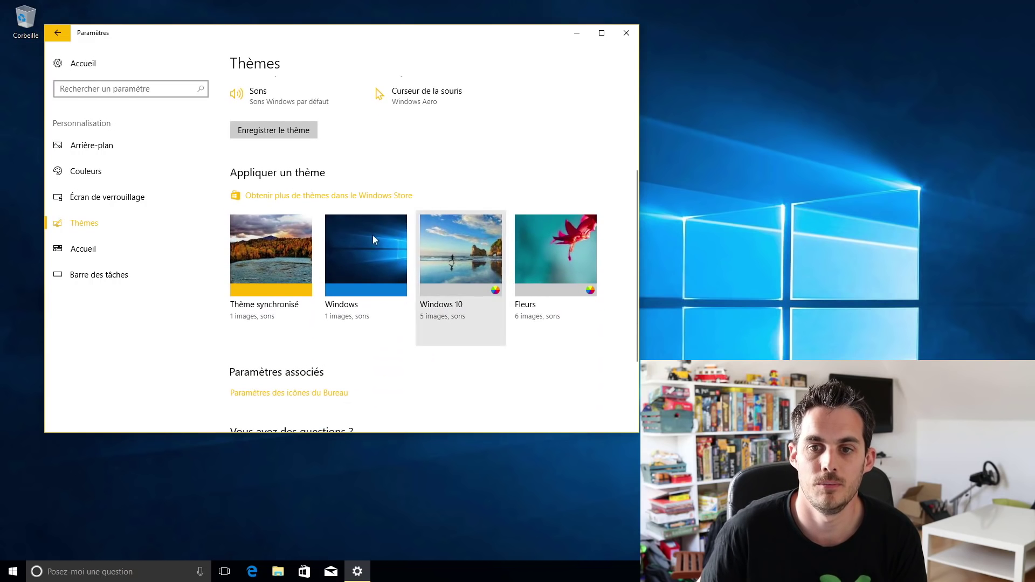
Get the free Cats Everywhere theme from the Windows Store's theme collection.
click(355, 202)
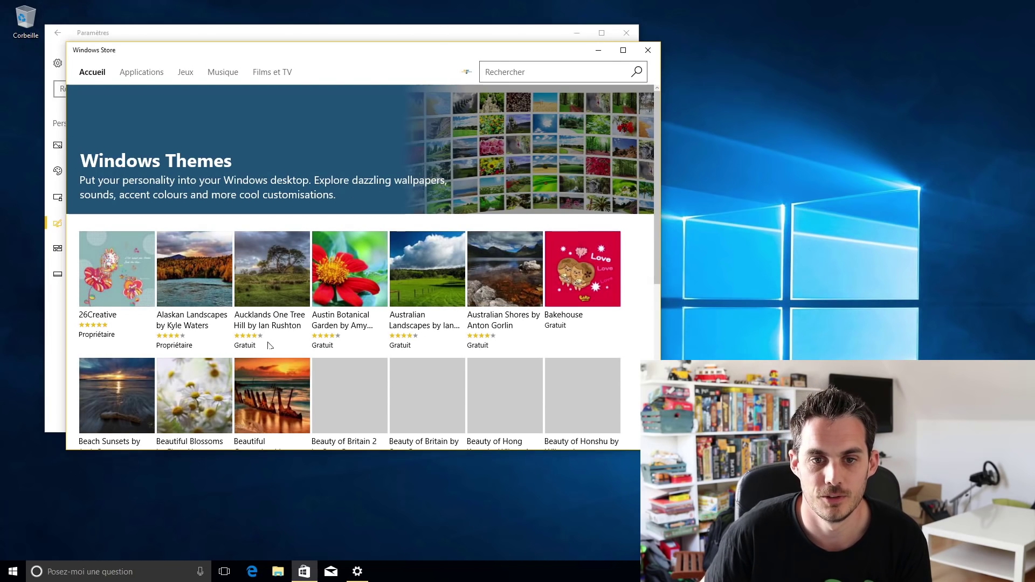
scroll(271, 317, down, 5)
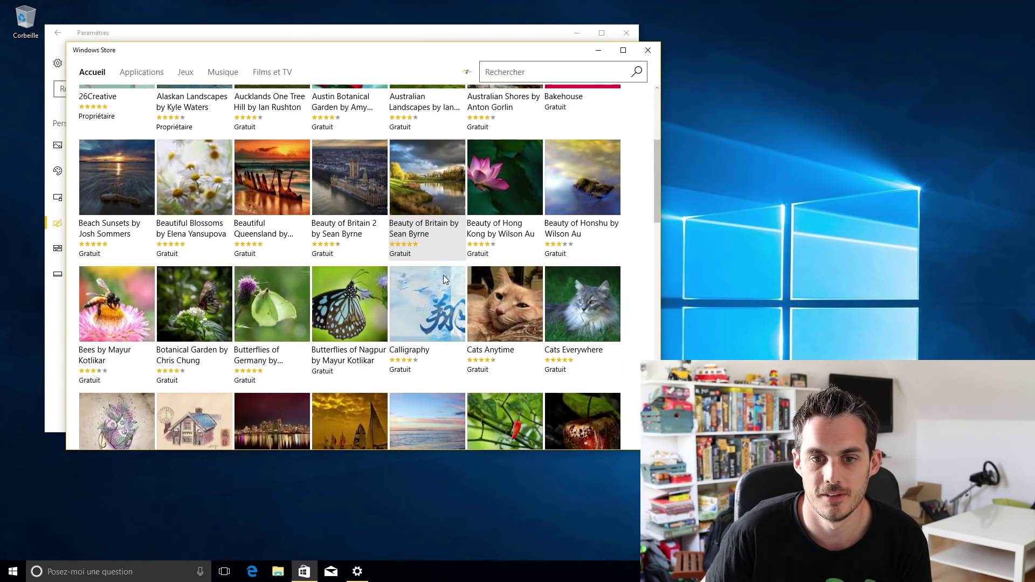
click(565, 299)
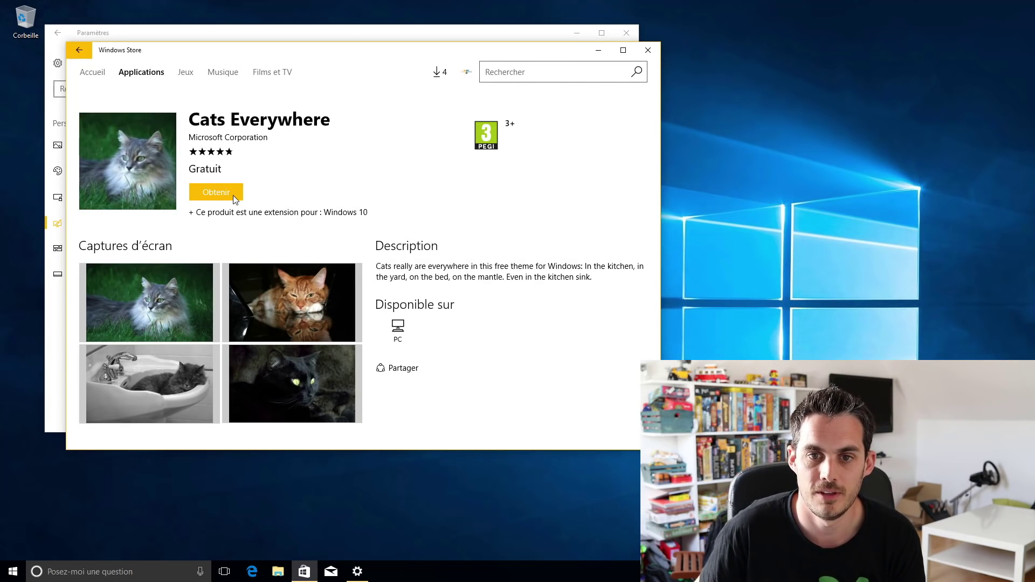
click(238, 194)
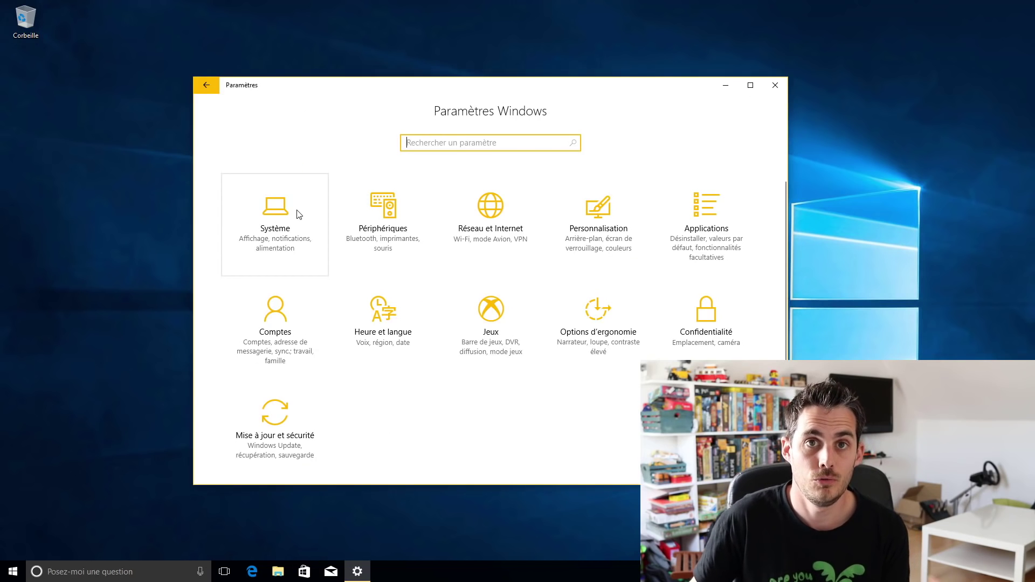
Activate night light immediately from its detailed settings under the System display options.
click(297, 211)
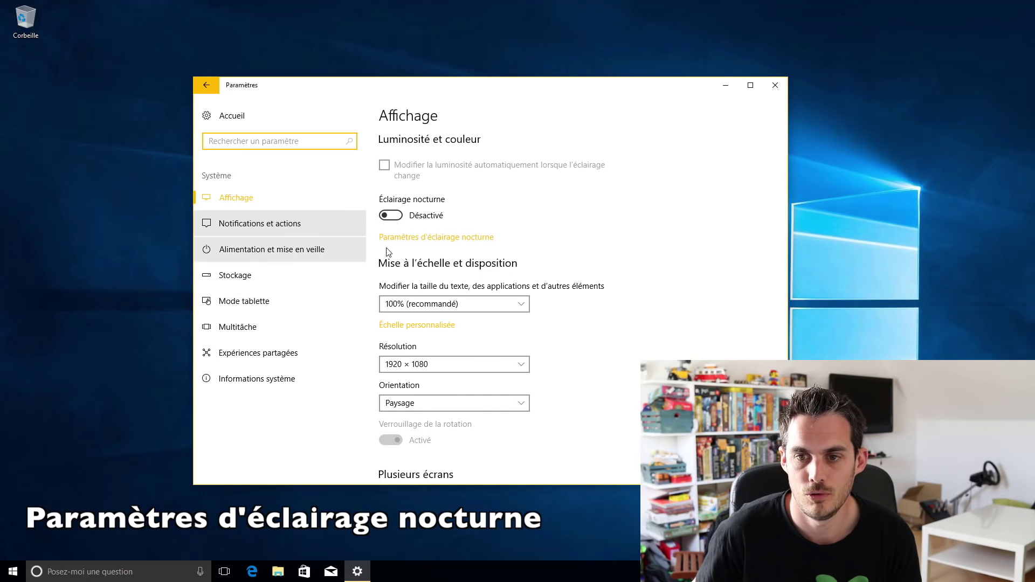
click(447, 241)
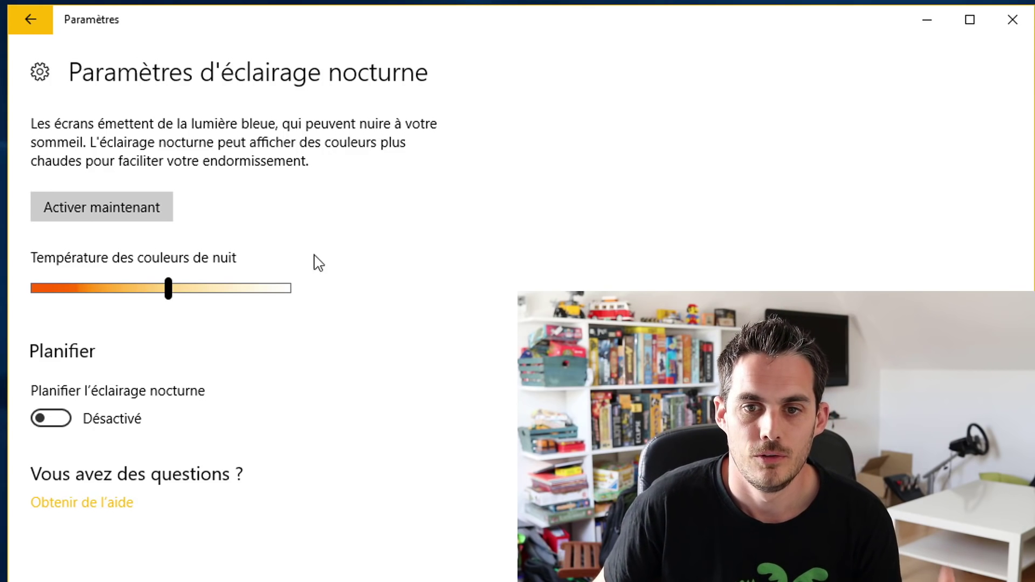
click(147, 217)
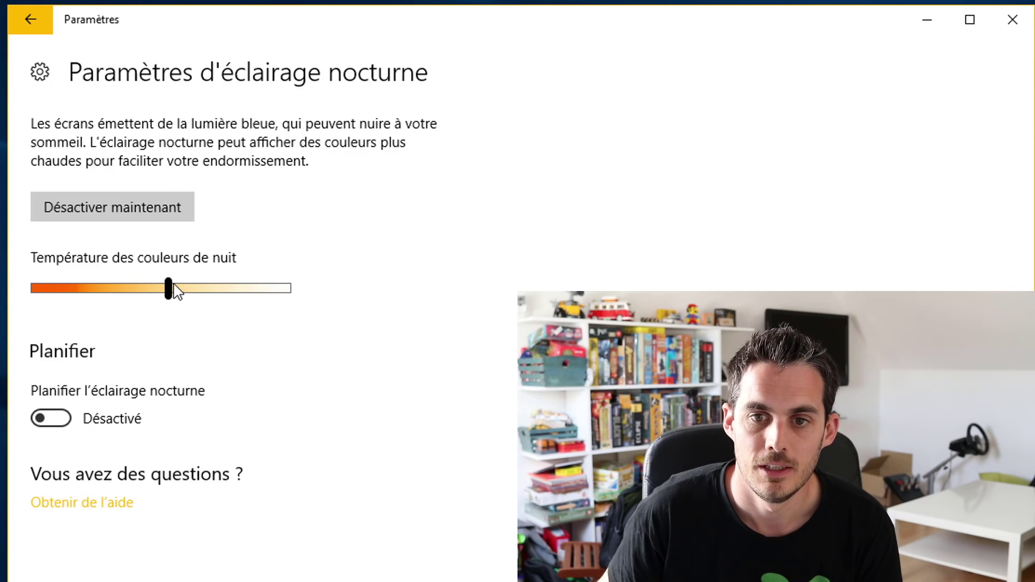
Make the night colour temperature slightly cooler and schedule night light from sunset to sunrise.
mouse_move(174, 292)
mouse_down()
mouse_move(224, 294)
mouse_move(58, 289)
mouse_move(201, 293)
mouse_move(176, 289)
mouse_up()
click(54, 423)
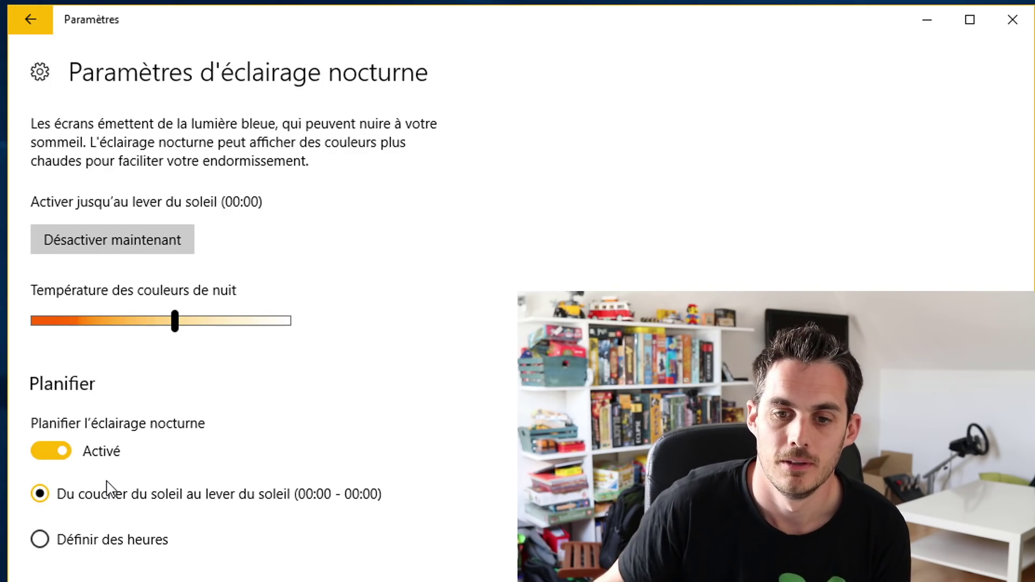
click(114, 542)
click(120, 501)
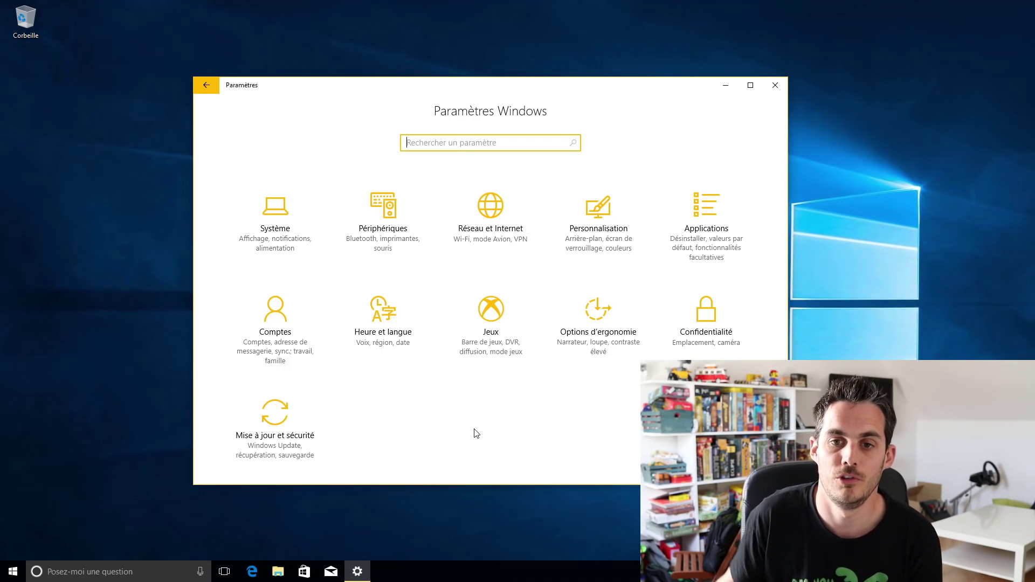
Examine the storage settings under System, including how the storage assistant frees up space.
click(299, 201)
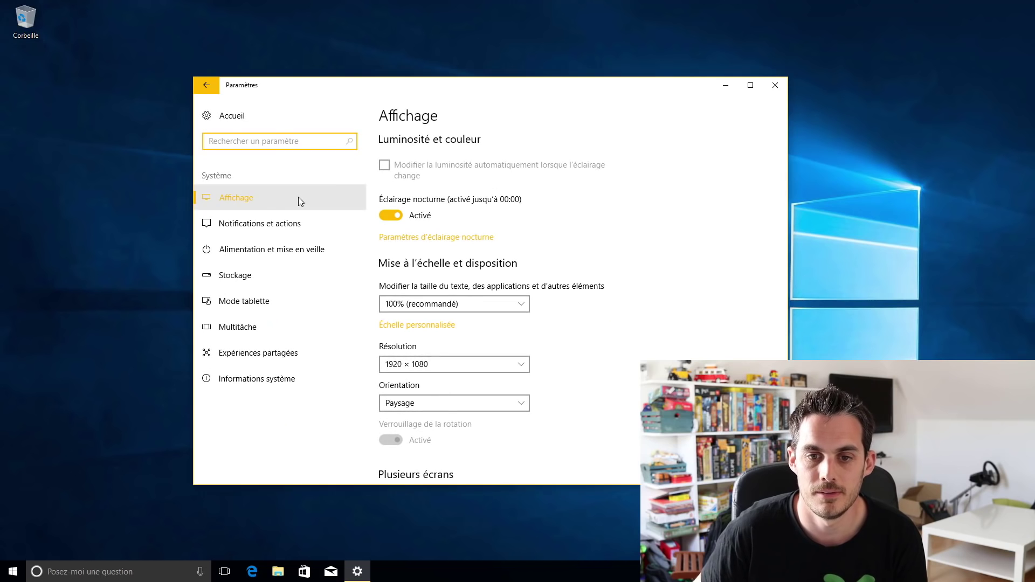
click(273, 287)
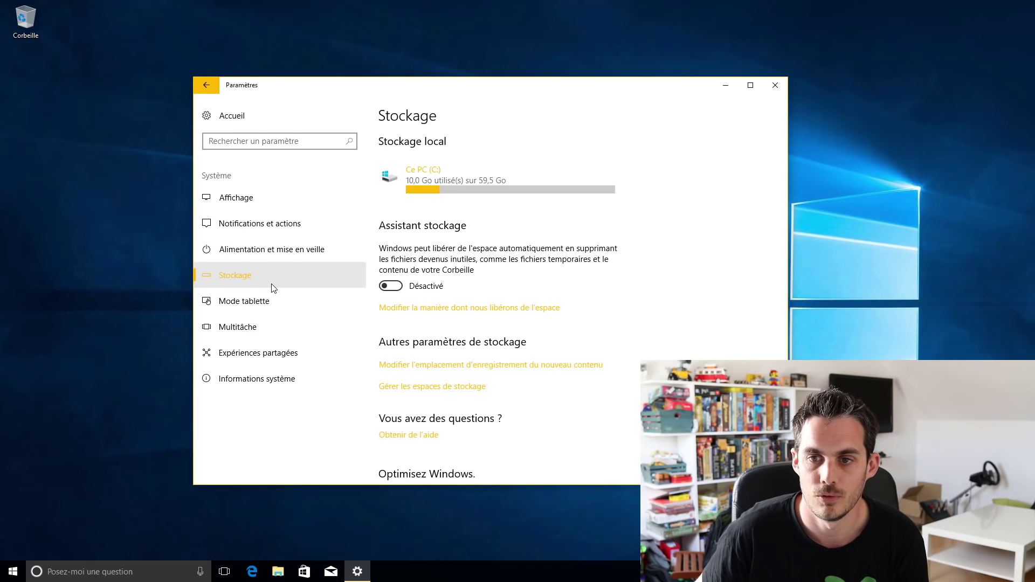
scroll(517, 227, down, 2)
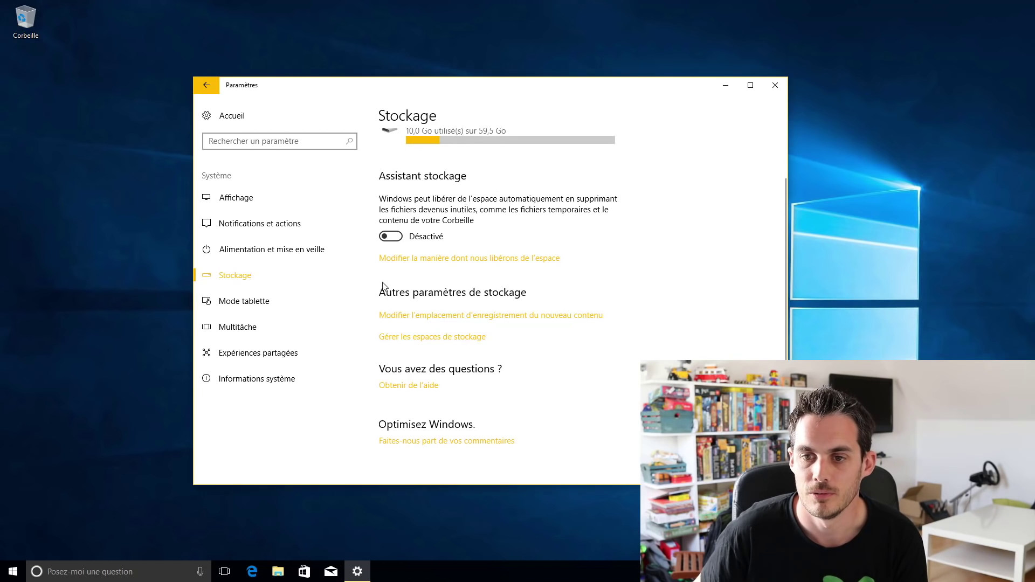
click(443, 259)
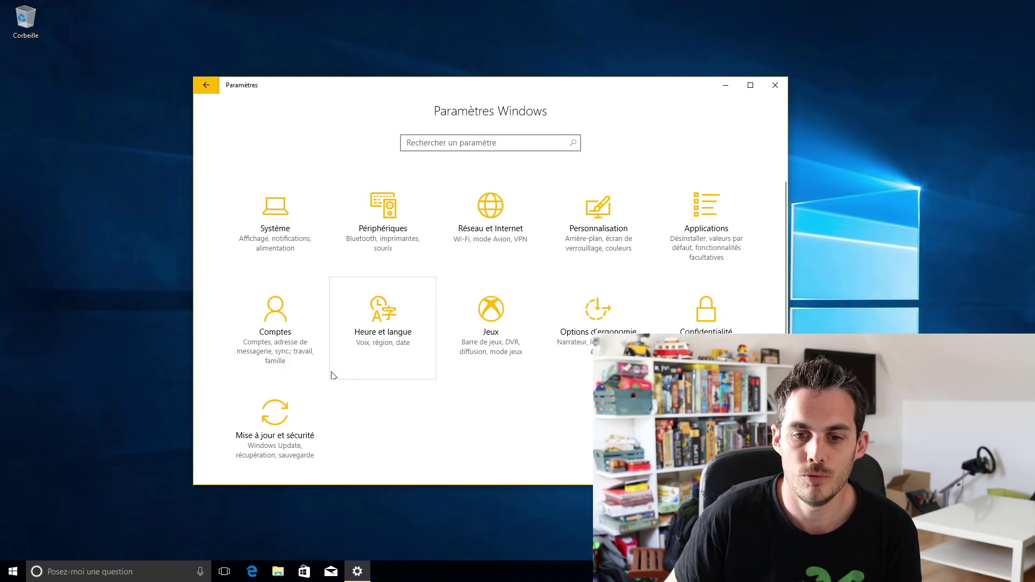
Open the Windows Defender Security Center from the Update and Security settings.
click(287, 413)
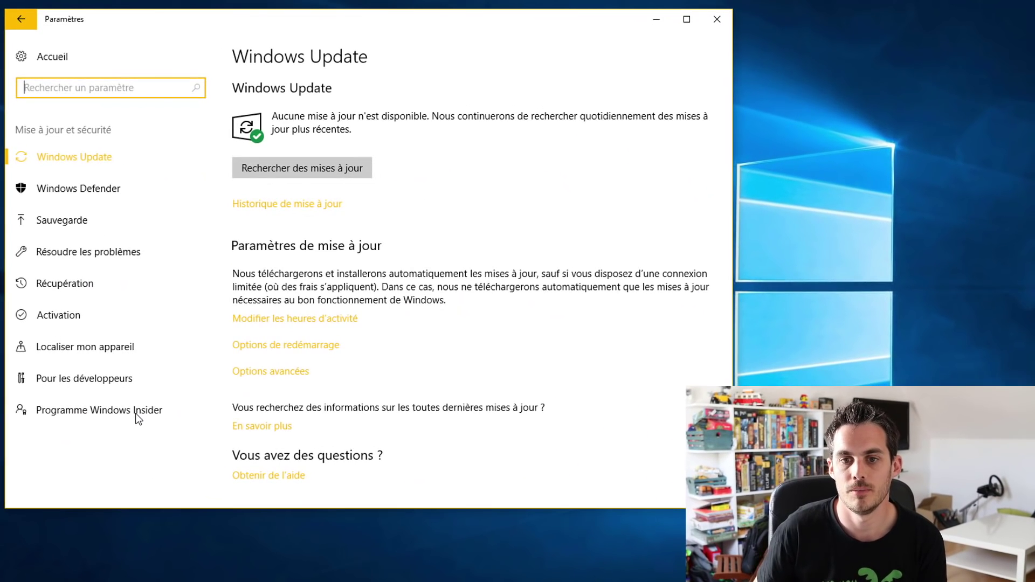
click(113, 186)
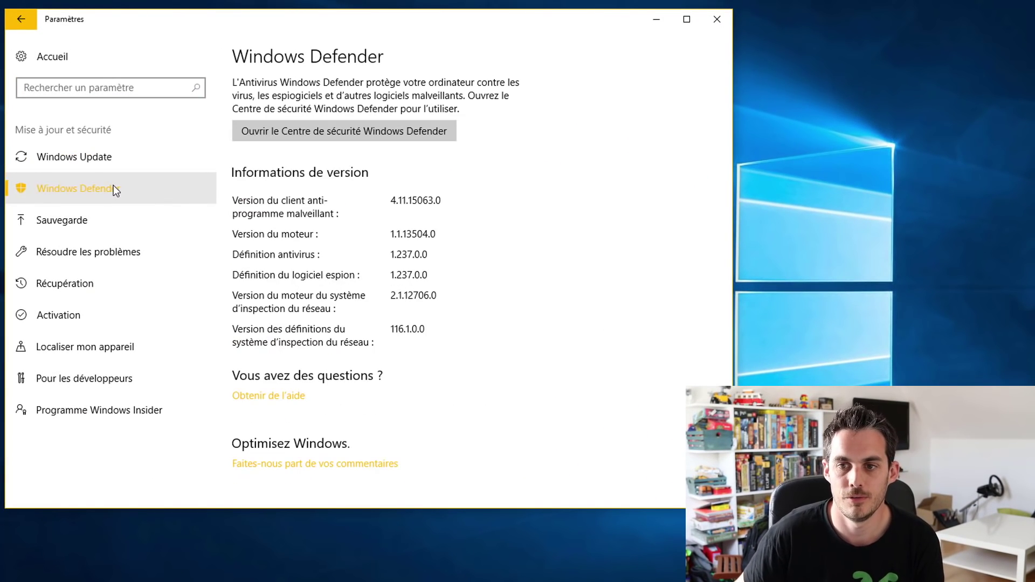
click(282, 131)
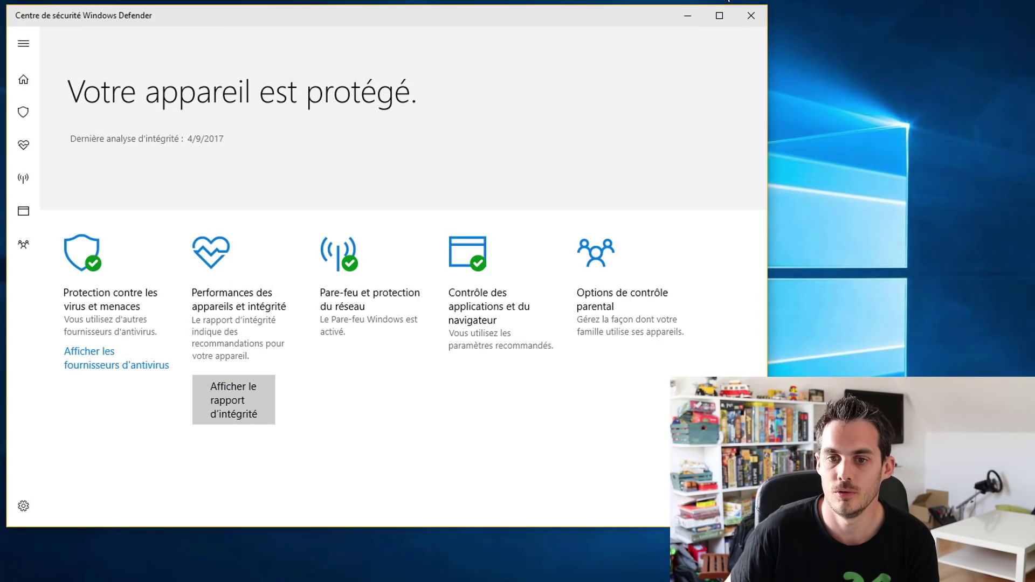
click(727, 1)
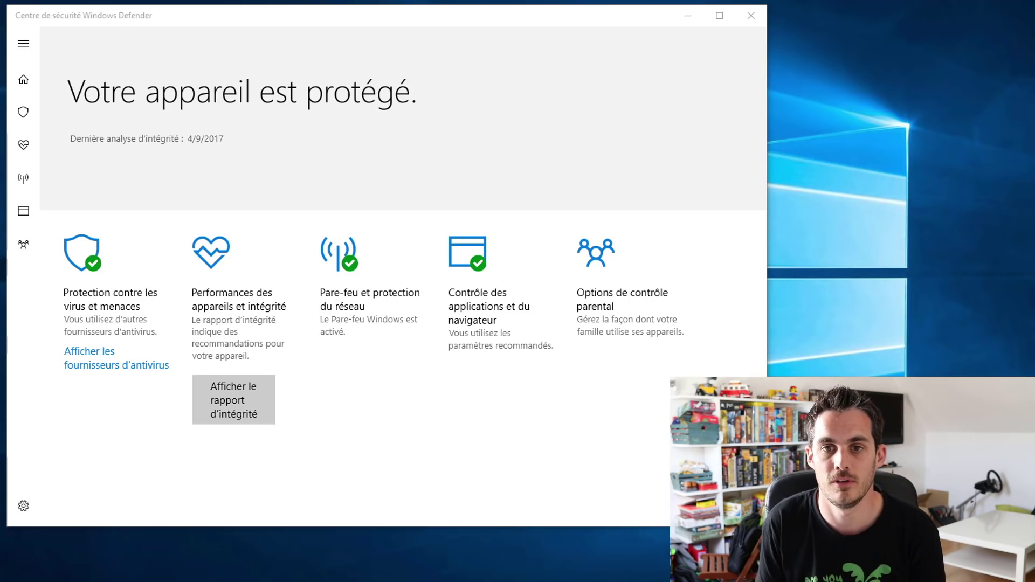
Examine the security center's virus protection, device health with its driver recommendation, firewall, app and browser control, and parental control sections.
click(23, 110)
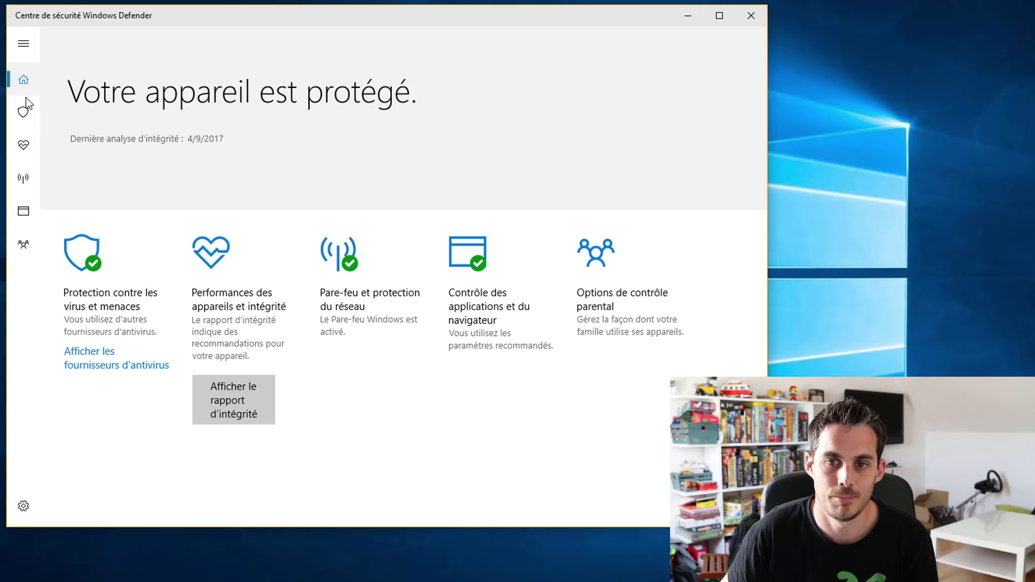
click(24, 113)
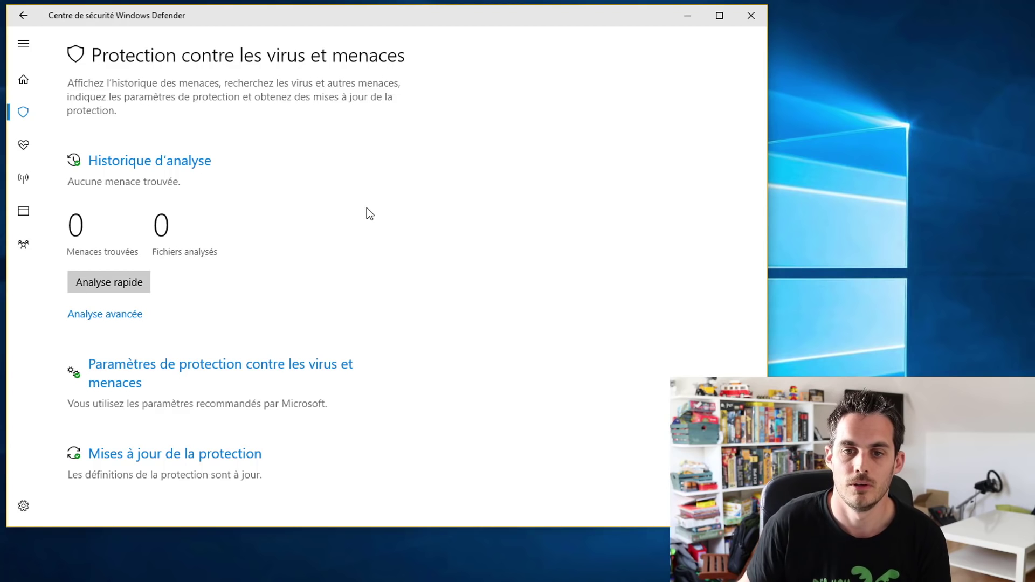
click(24, 147)
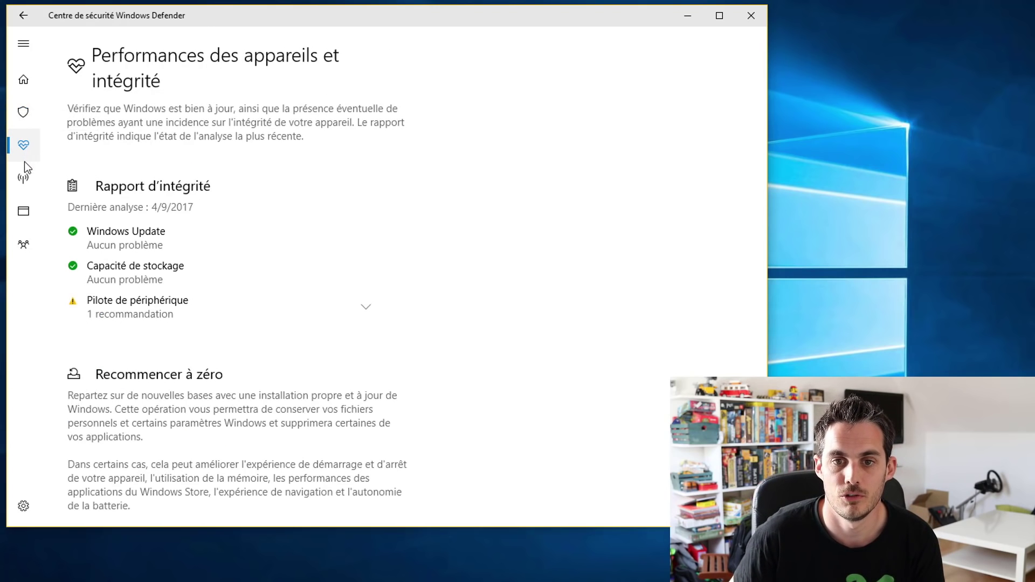
click(346, 310)
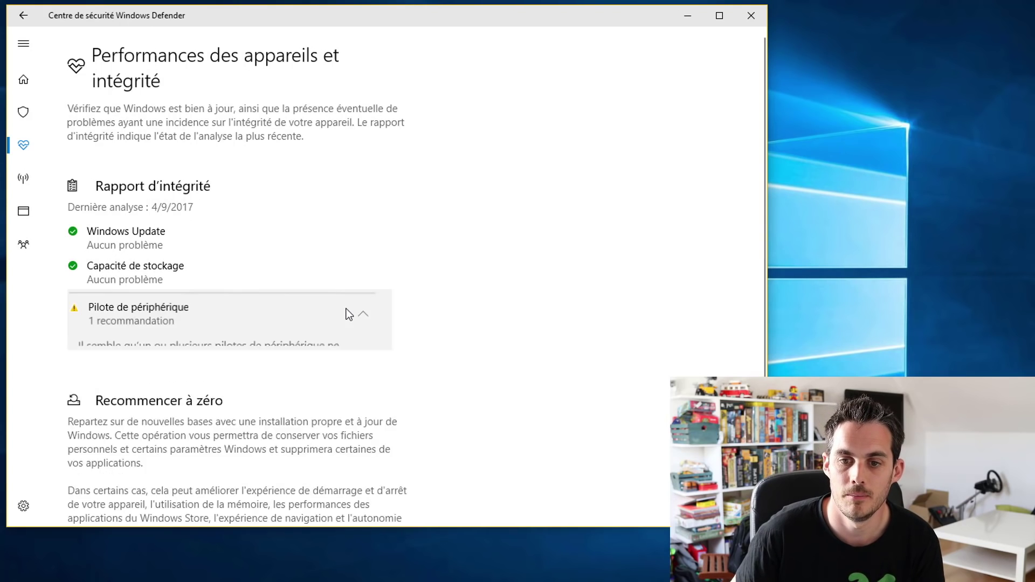
click(345, 308)
click(22, 176)
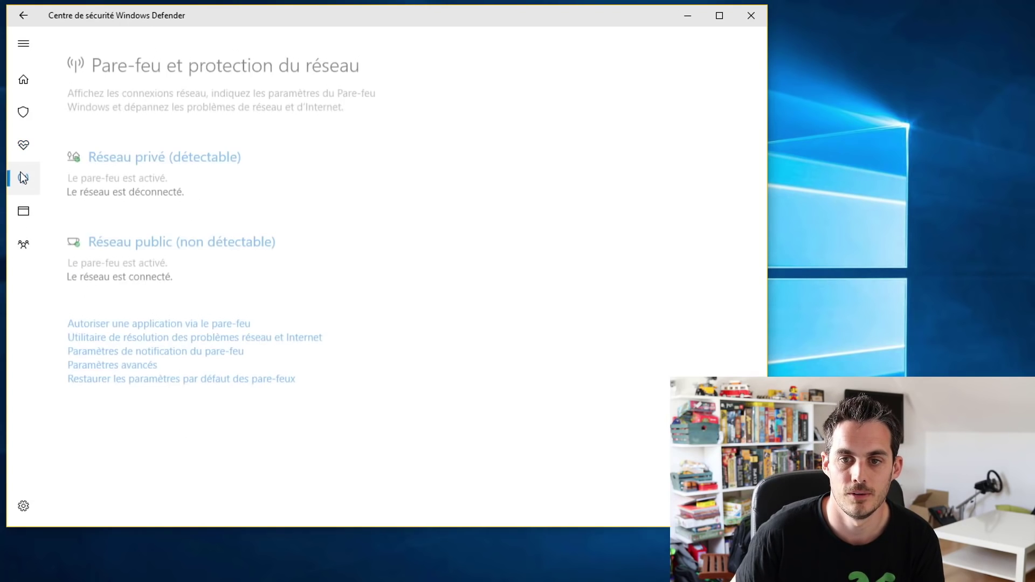
click(23, 212)
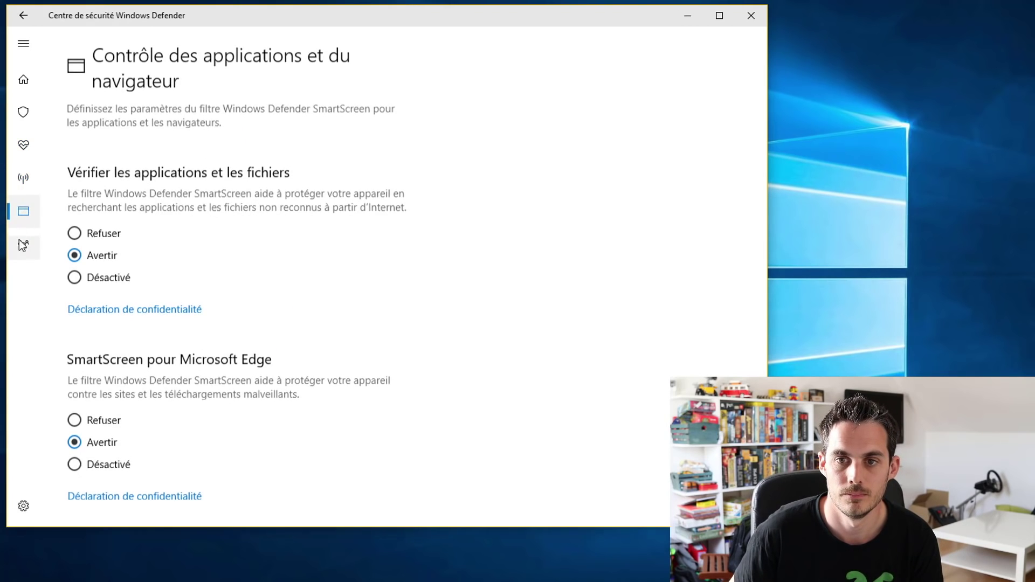
click(21, 249)
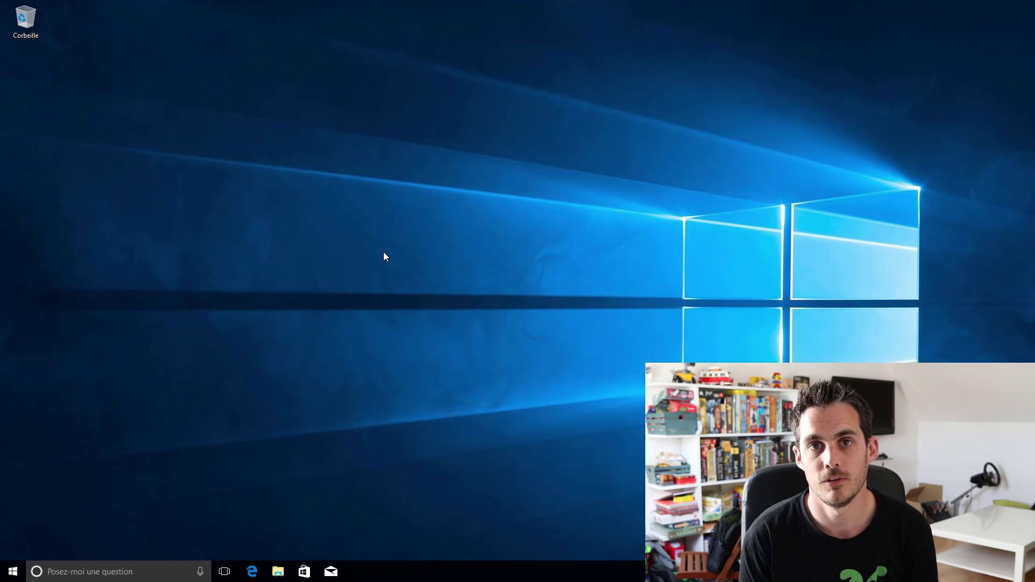
Switch to Paint 3D by searching for "paint" and start a new project.
click(57, 572)
text(paint)
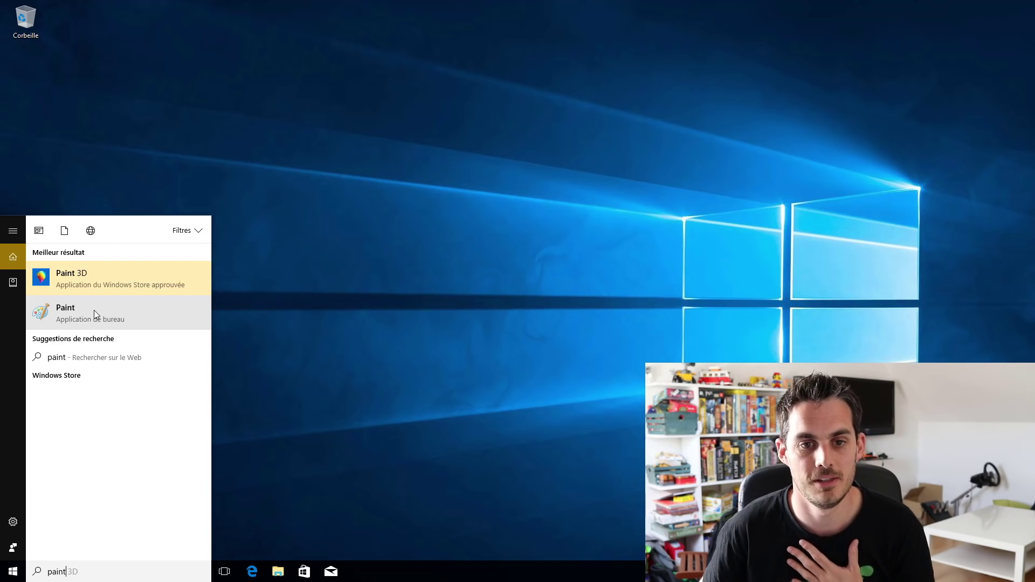
click(118, 279)
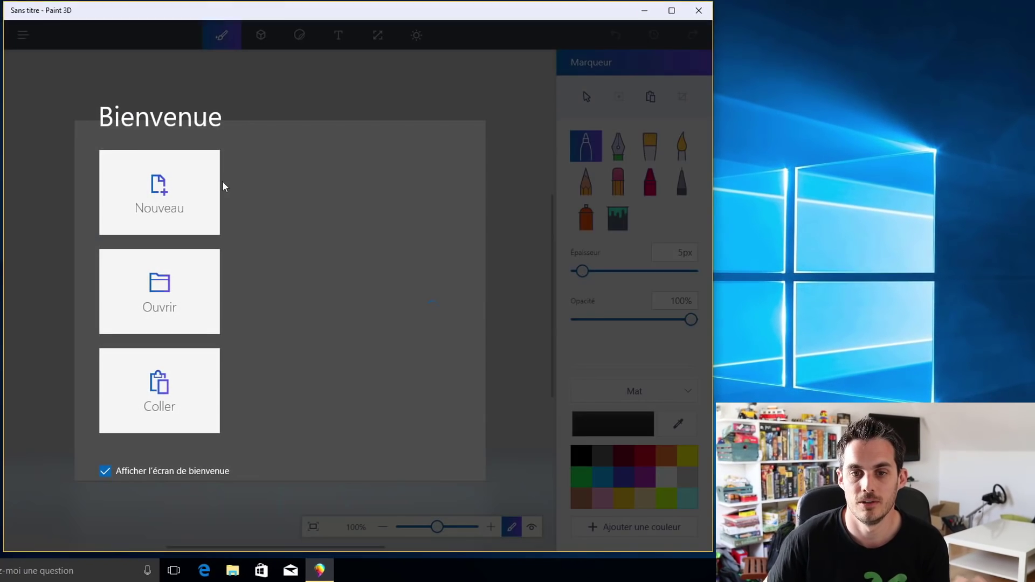
click(194, 188)
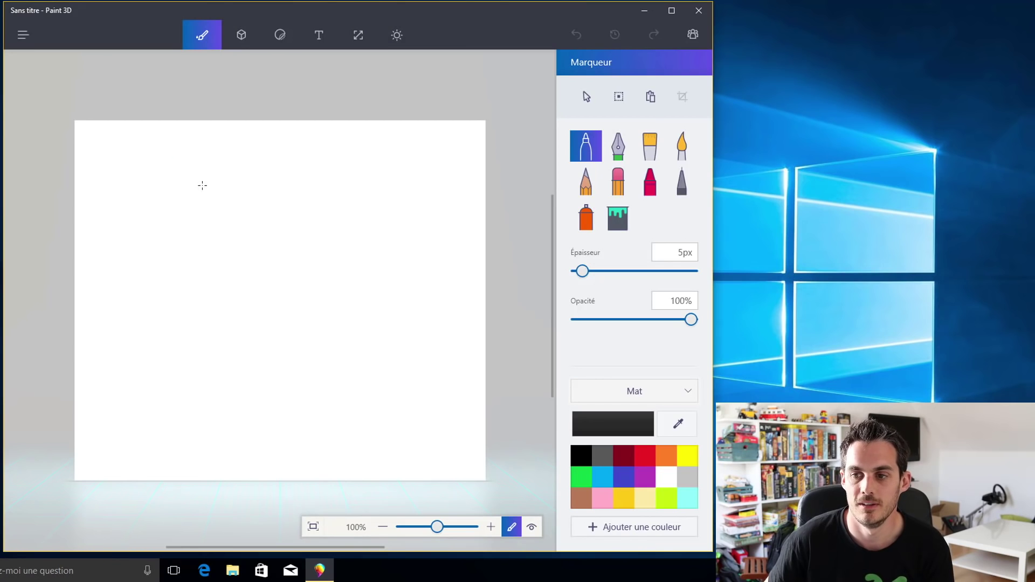
Place a 3D fish model in the upper-left area of the canvas and tilt it so it is seen from above.
click(242, 35)
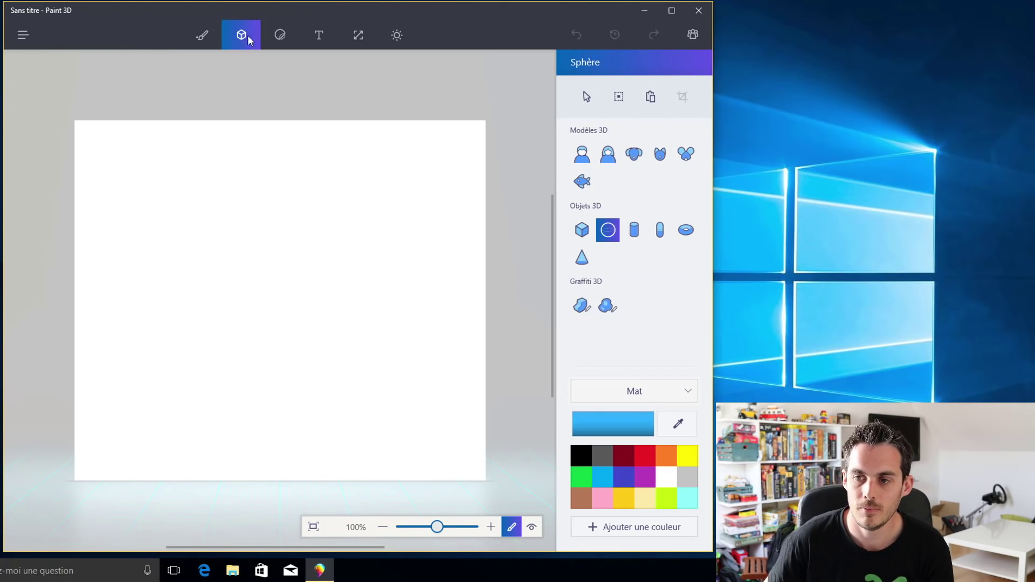
click(583, 181)
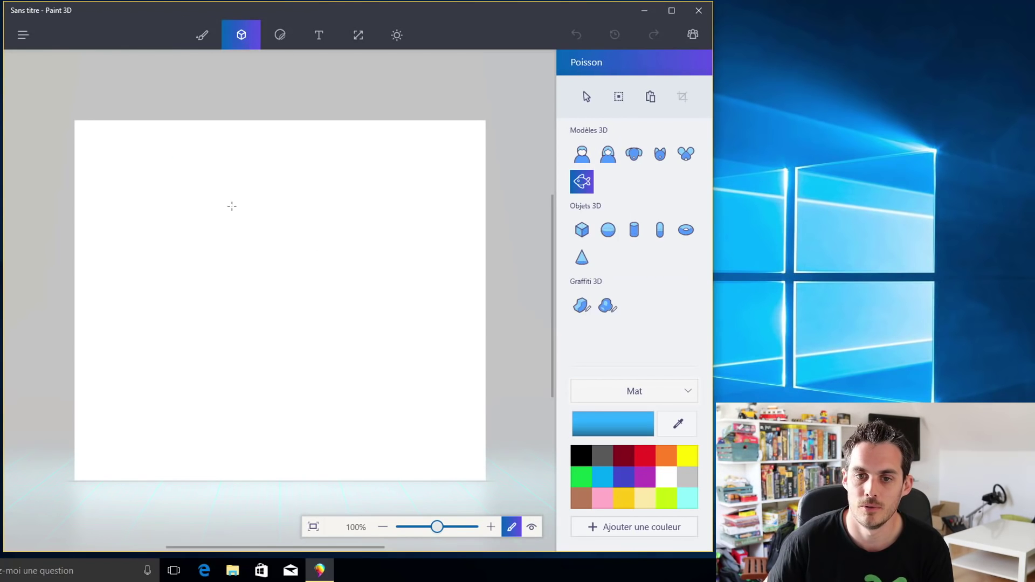
click(135, 183)
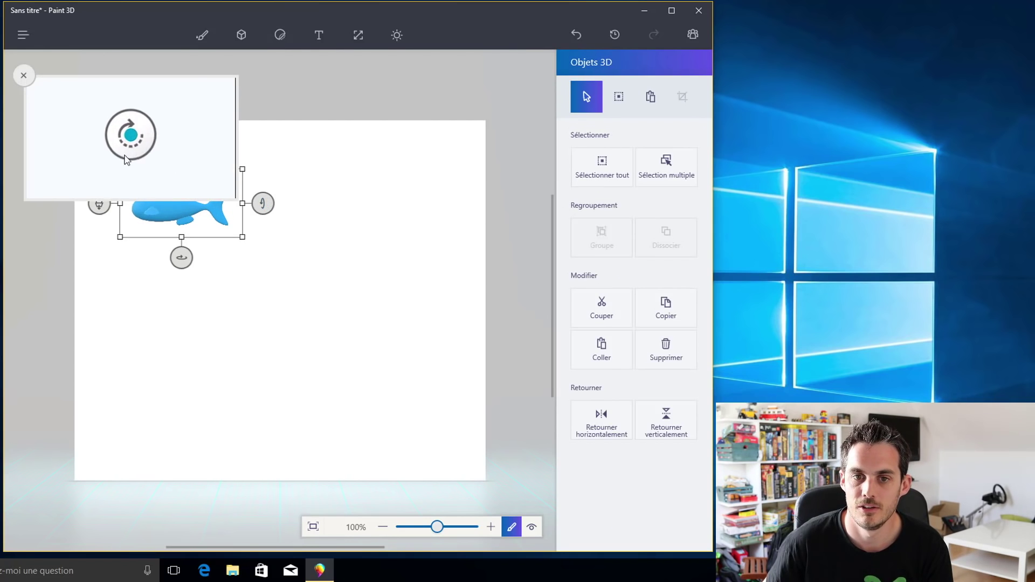
click(30, 78)
drag(263, 203, 266, 256)
drag(262, 203, 282, 290)
click(373, 190)
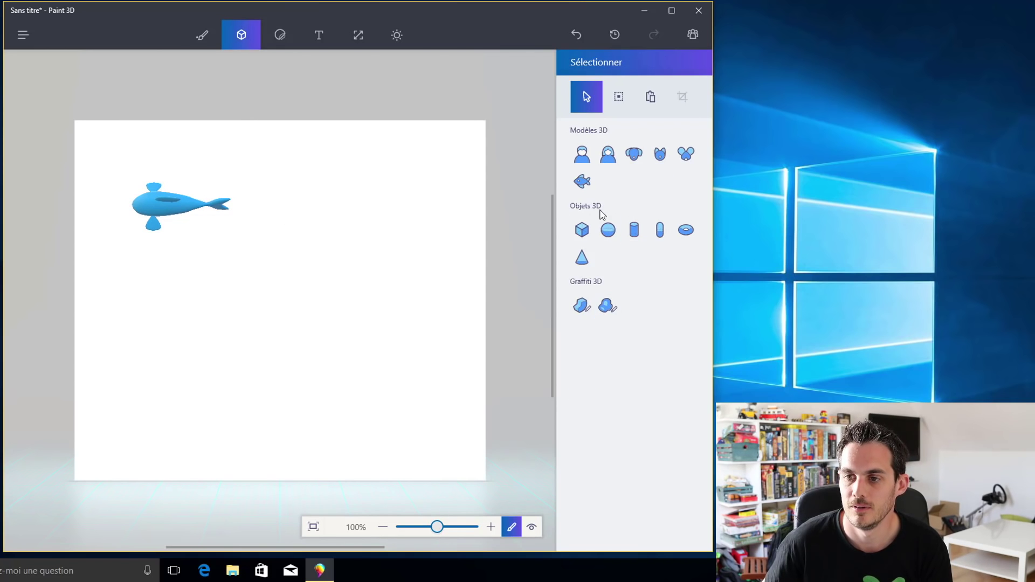
Add a 3D dog model on the canvas to the right of the fish and turn it around its vertical axis.
click(634, 154)
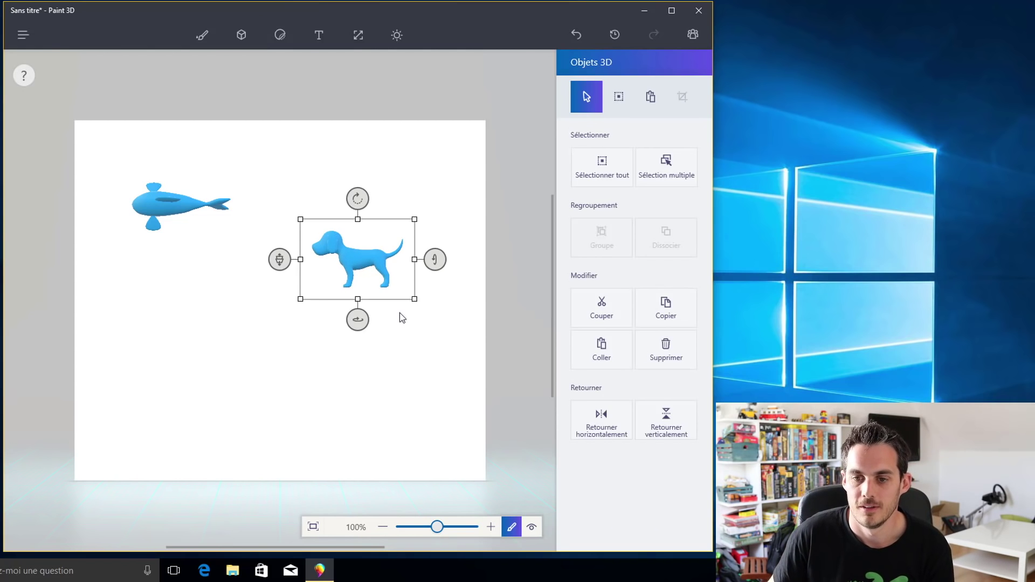
drag(358, 319, 391, 318)
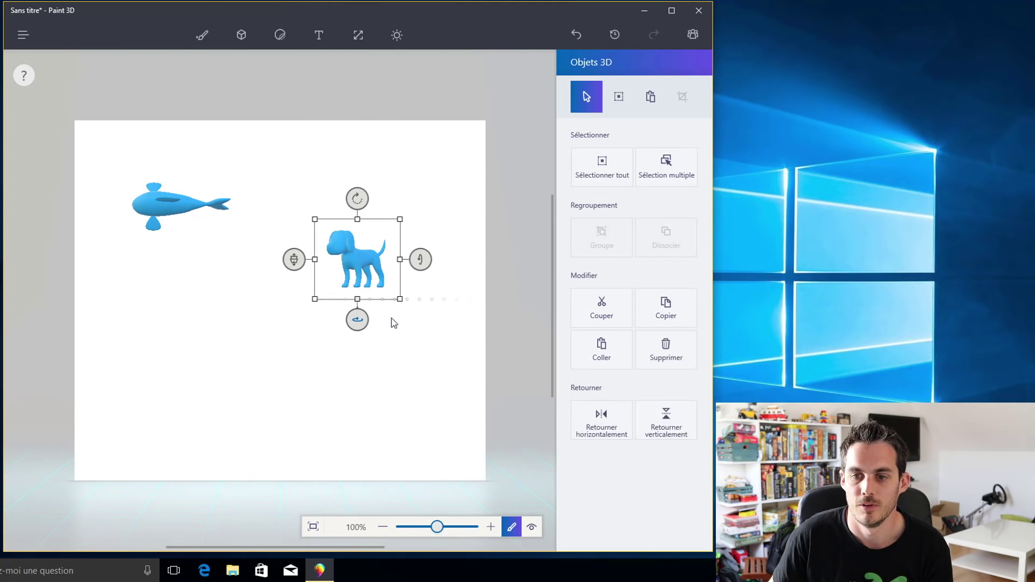